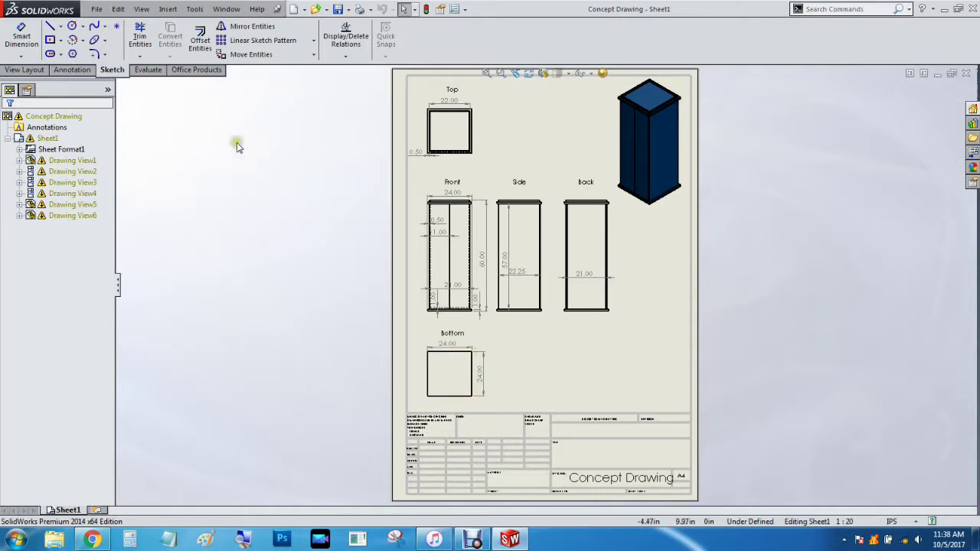
- Create a new part and sketch a centre rectangle on the Top Plane at the origin
click(96, 8)
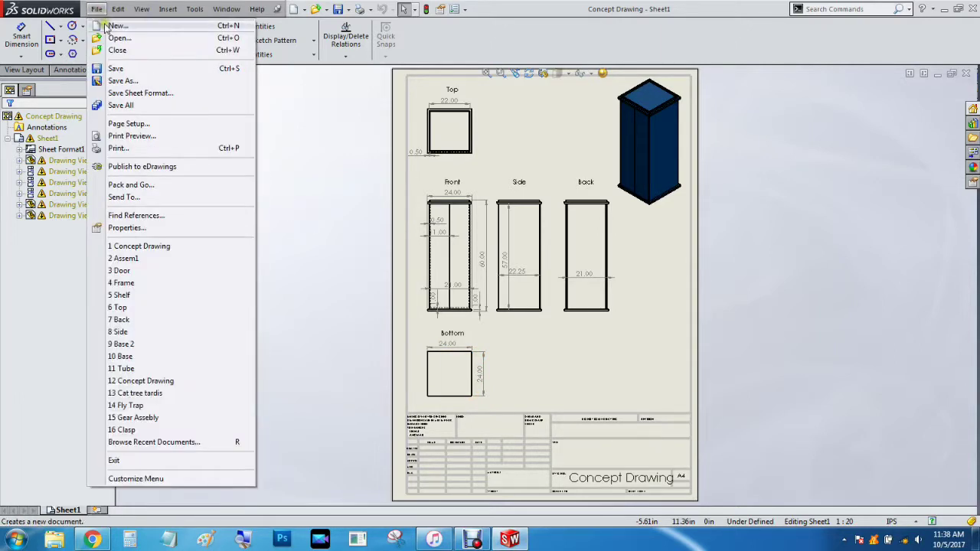
click(107, 26)
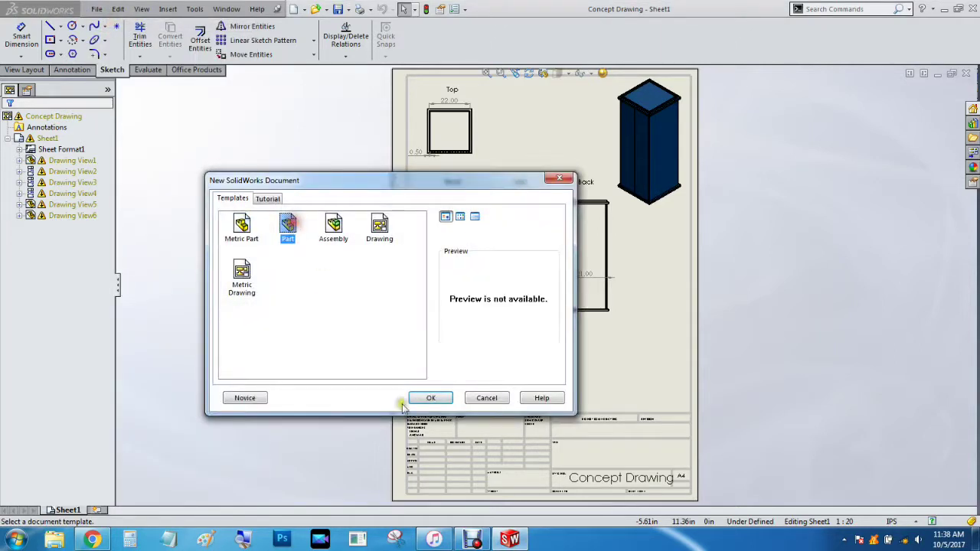
click(429, 398)
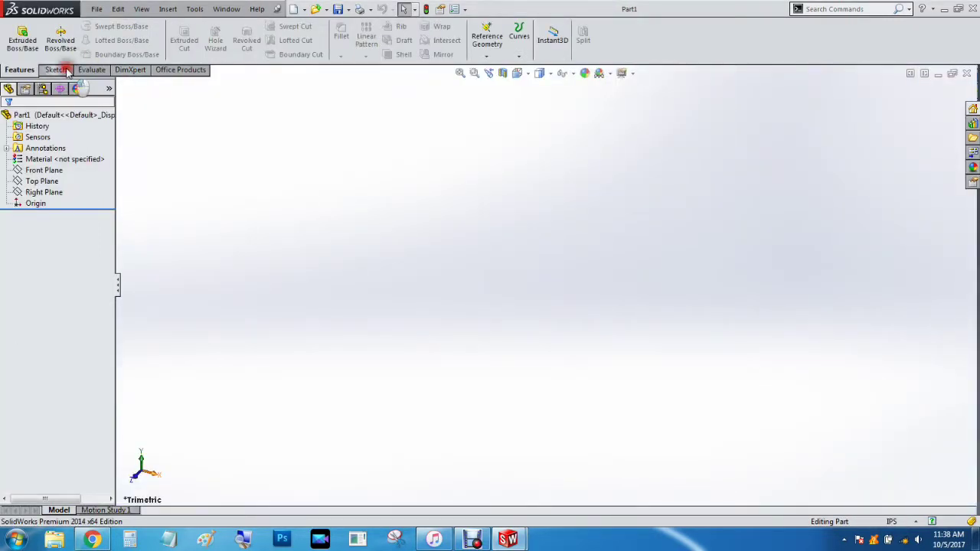
click(57, 70)
click(79, 40)
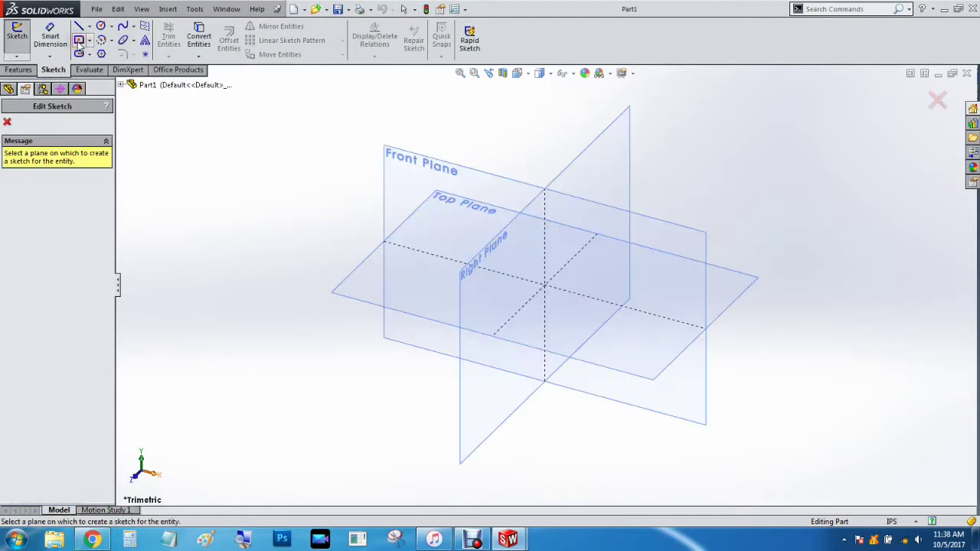
click(360, 280)
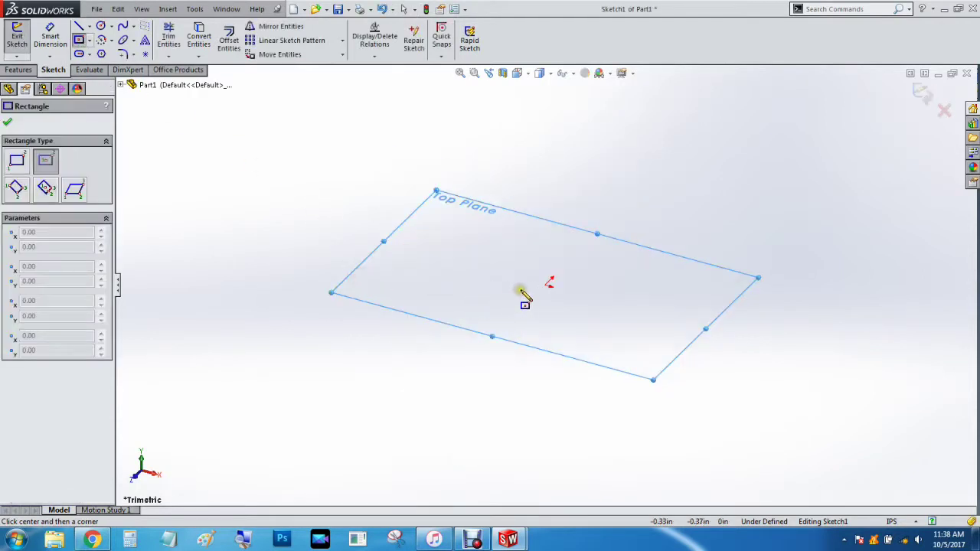
click(549, 283)
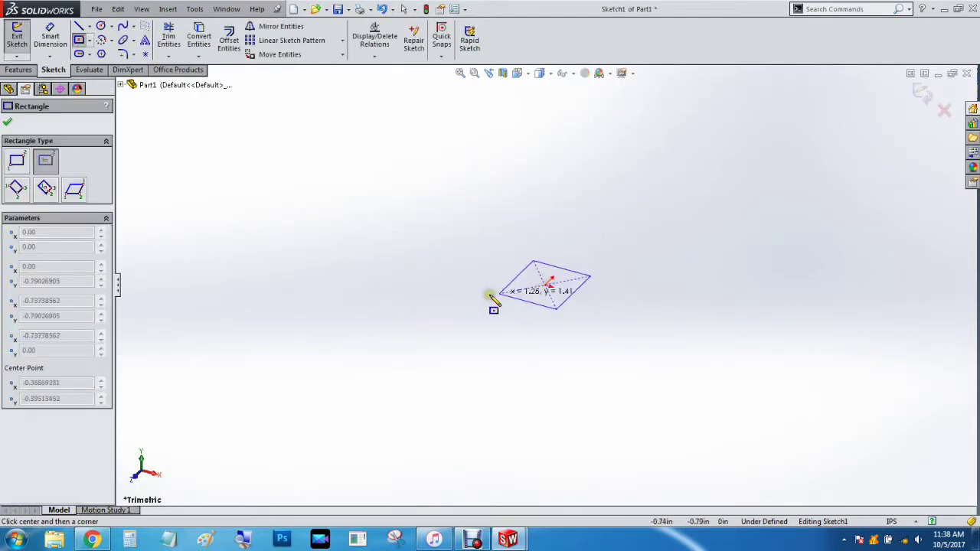
click(463, 295)
click(7, 123)
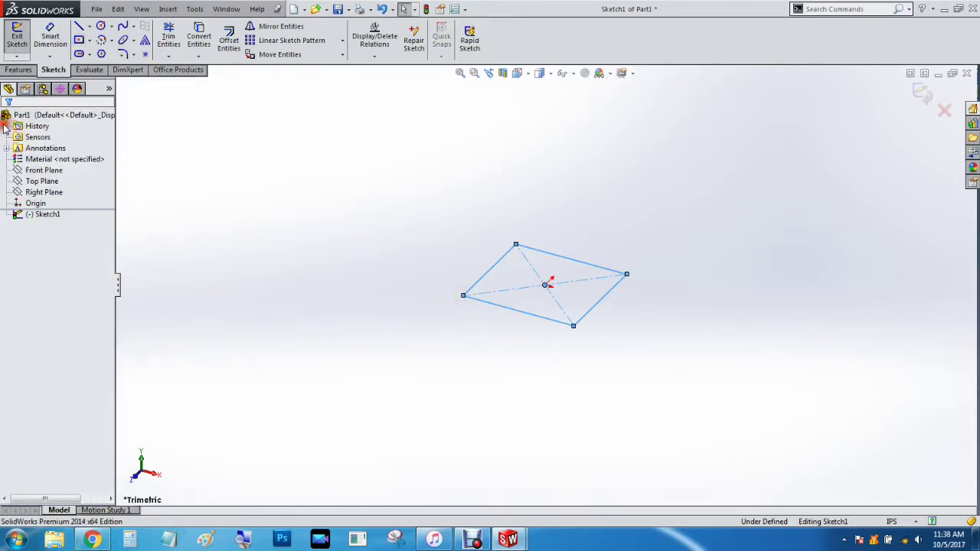
- Dimension both rectangle edges to 24 in, fully defining the square
click(50, 36)
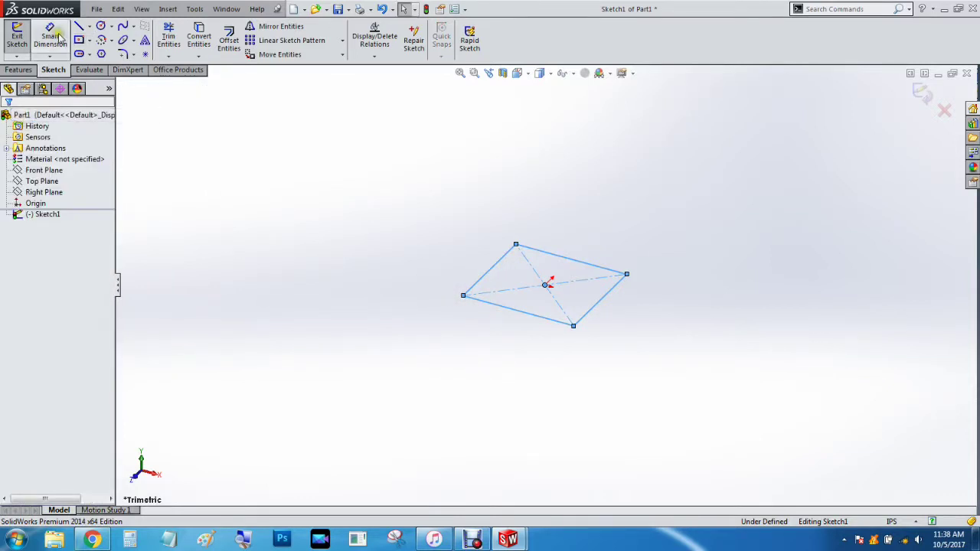
click(520, 312)
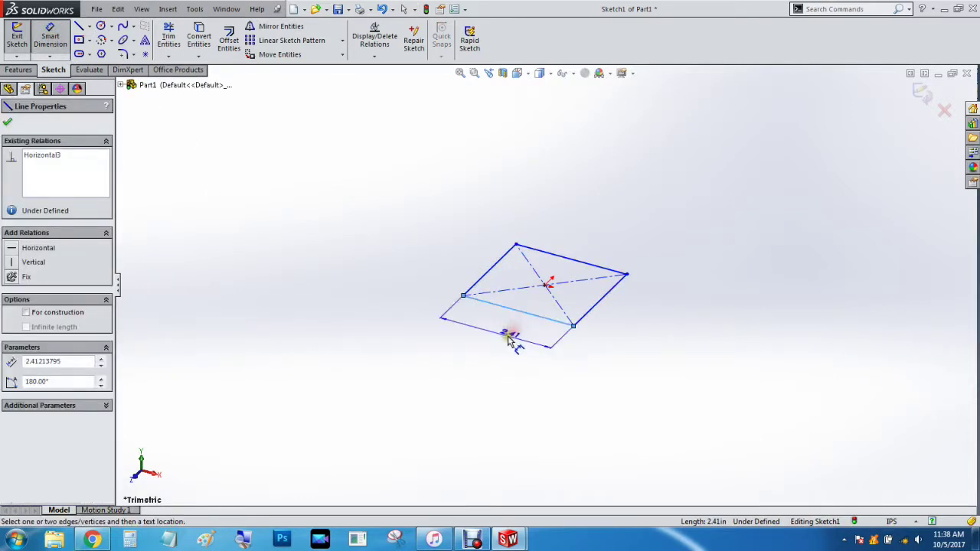
click(501, 337)
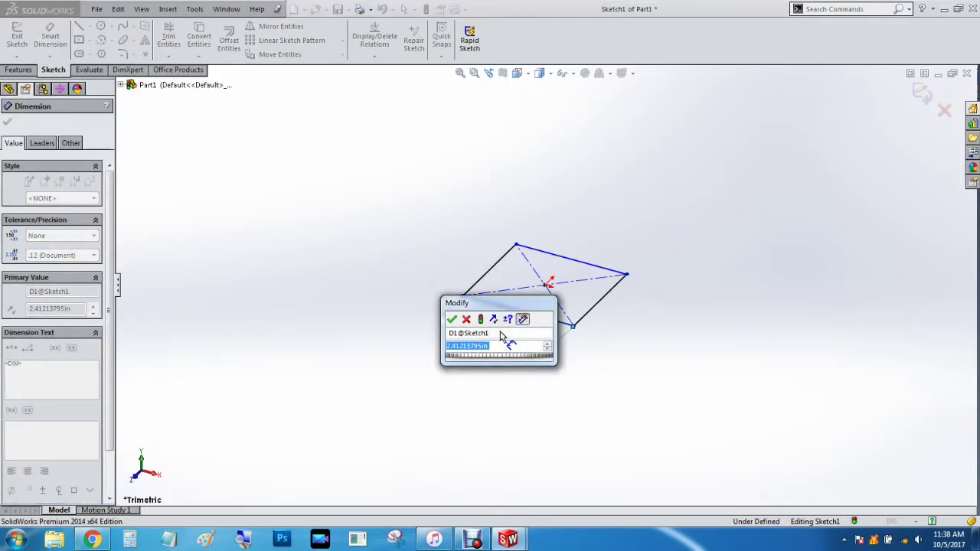
text(24)
key(Return)
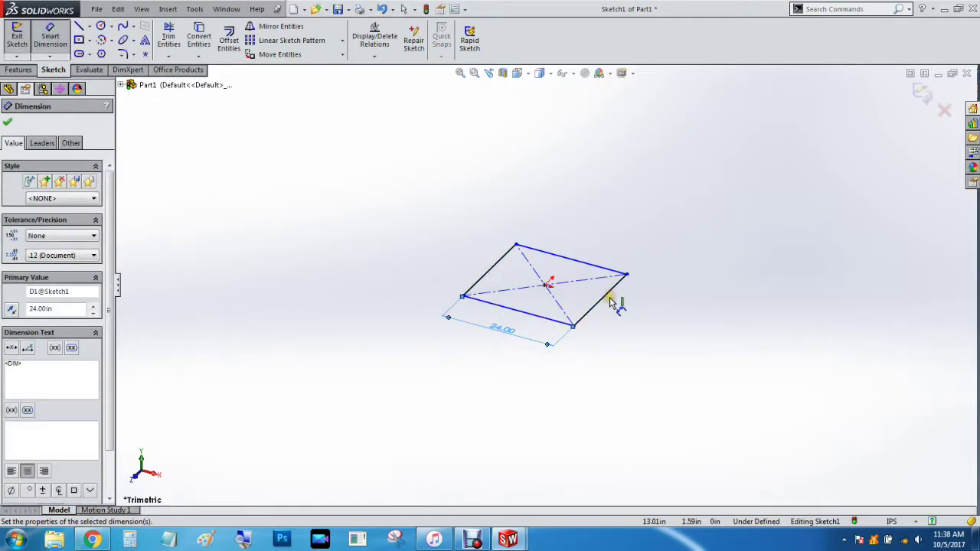
click(604, 304)
click(622, 308)
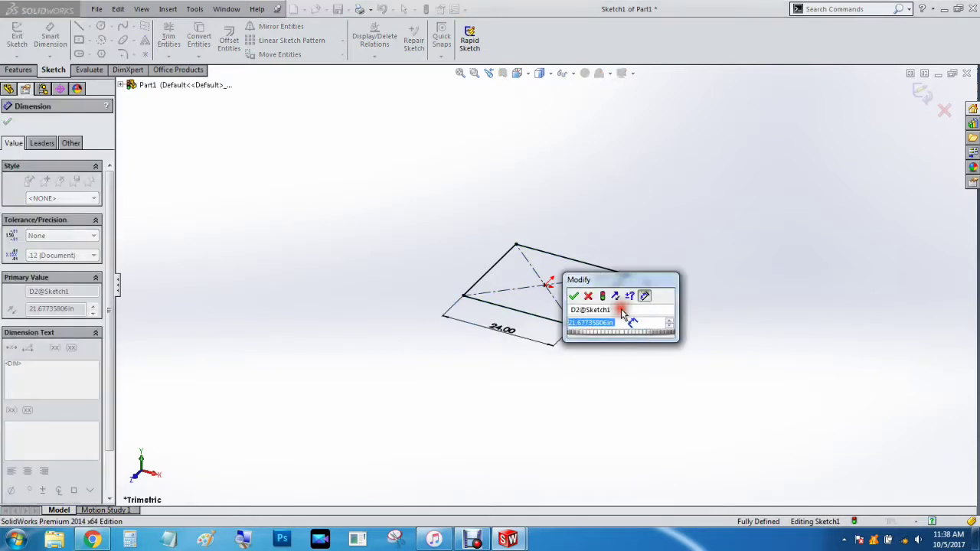
text(24)
key(Return)
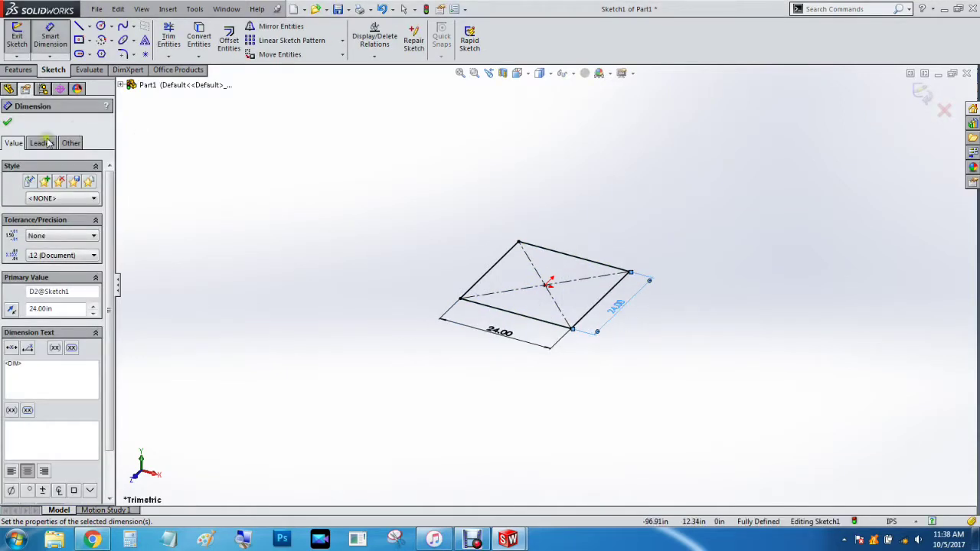
click(6, 121)
- Extrude the 24 x 24 sketch Mid Plane to a 1 in thick plate, Boss-Extrude1
click(19, 70)
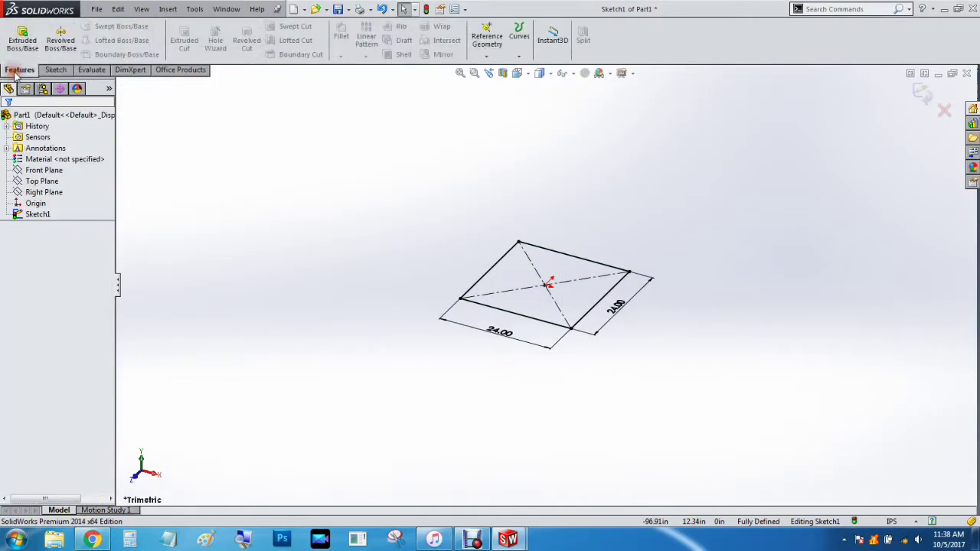
click(22, 35)
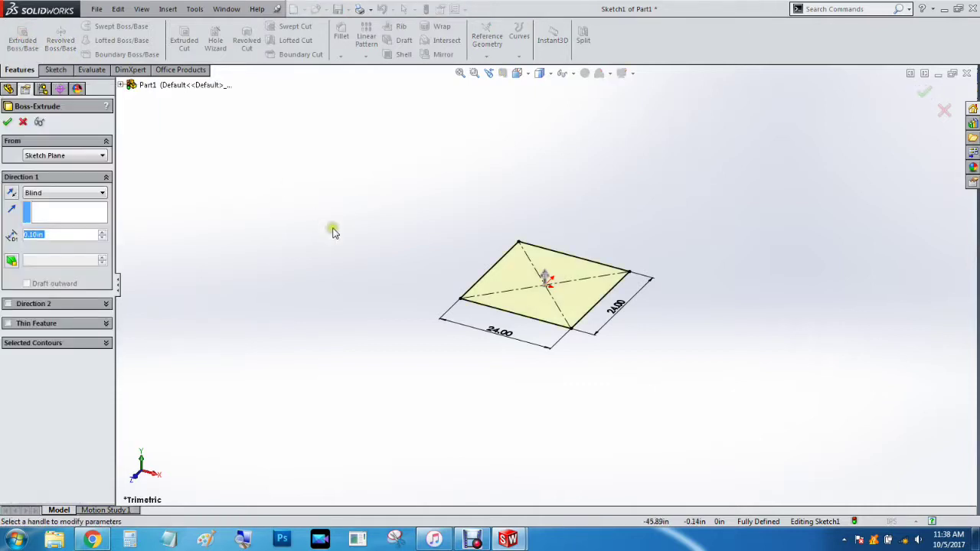
click(65, 193)
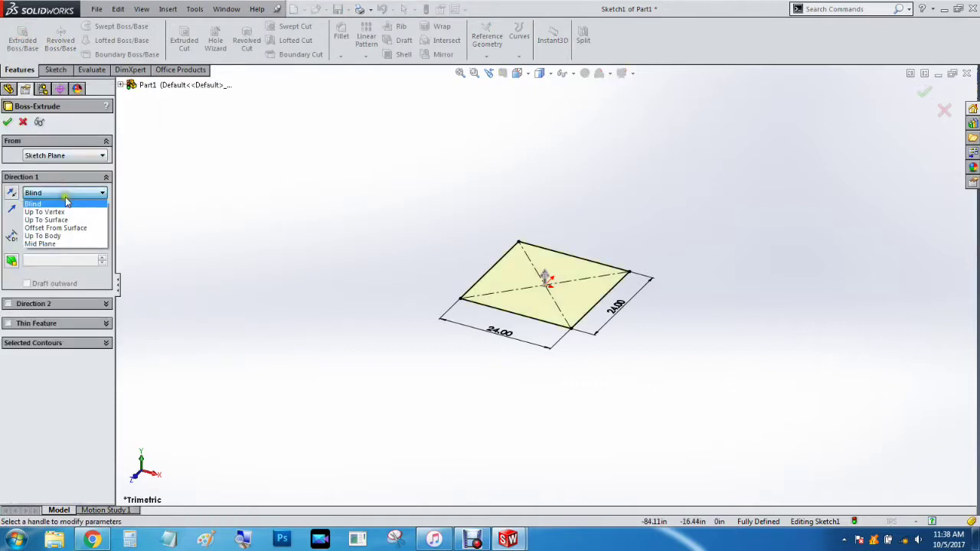
click(62, 243)
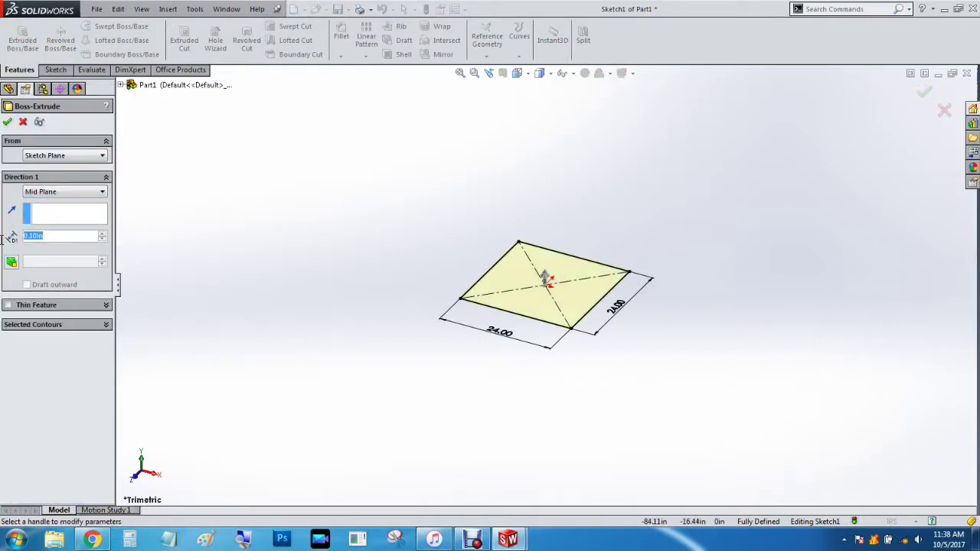
text(24)
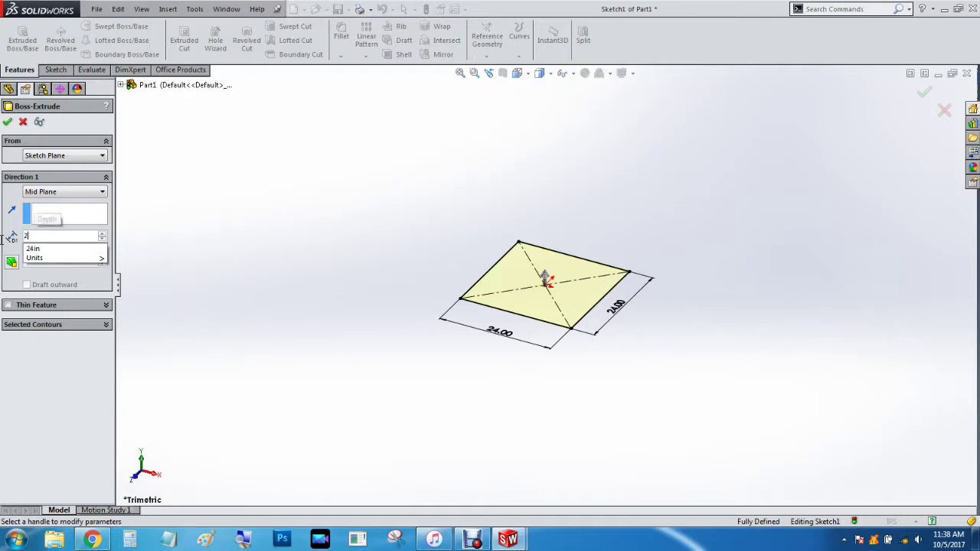
key(BackSpace)
text(1)
key(Return)
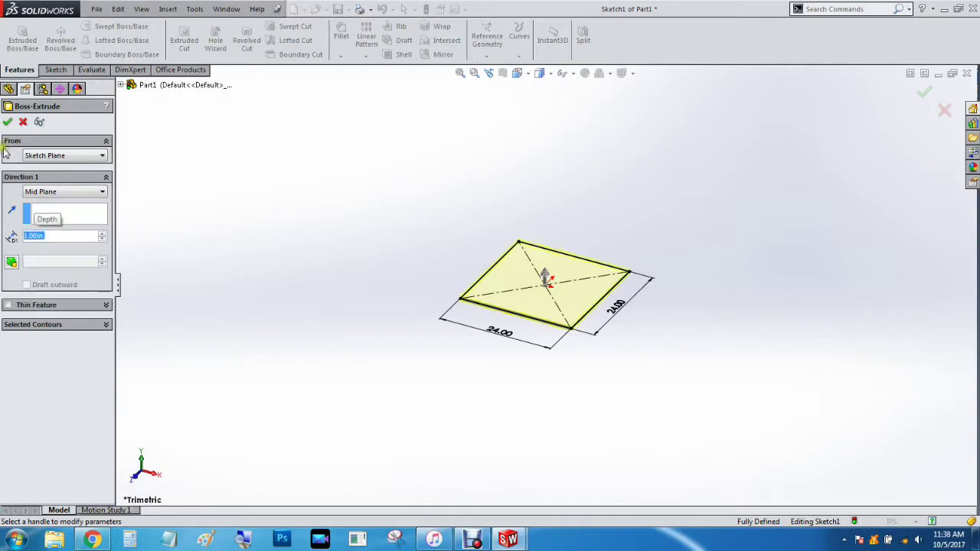
click(7, 122)
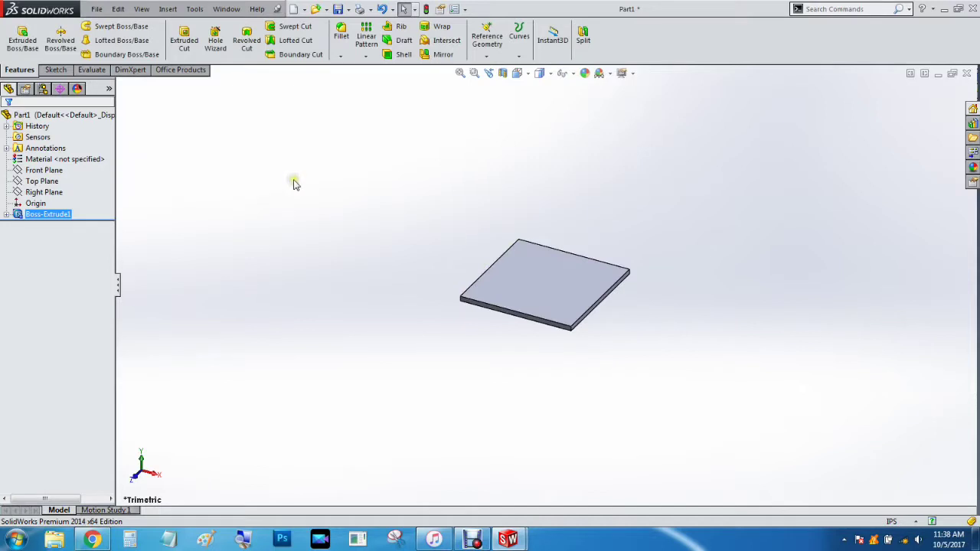
- Save the plate as Base in Cat Tree Tardis, overwriting the existing Base.SLDPRT
key(ctrl+s)
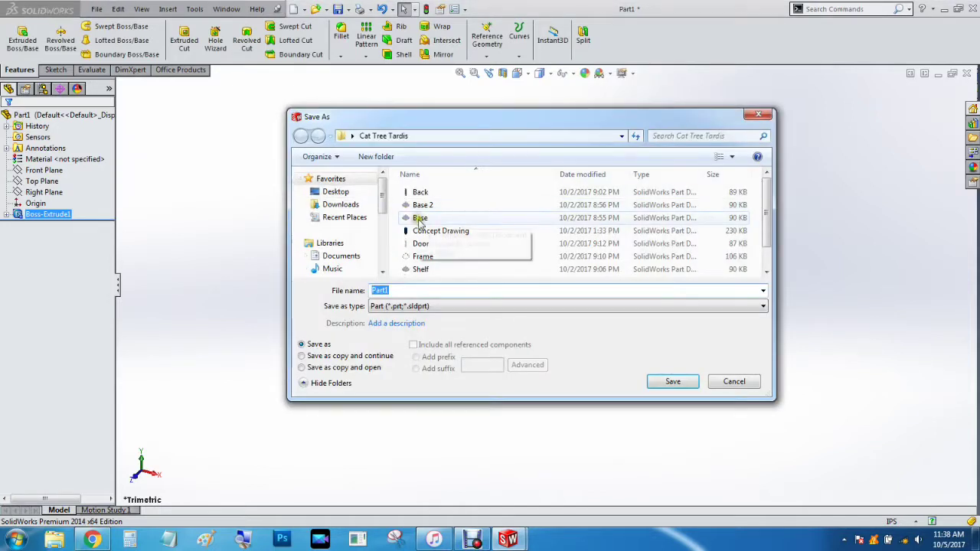
click(421, 218)
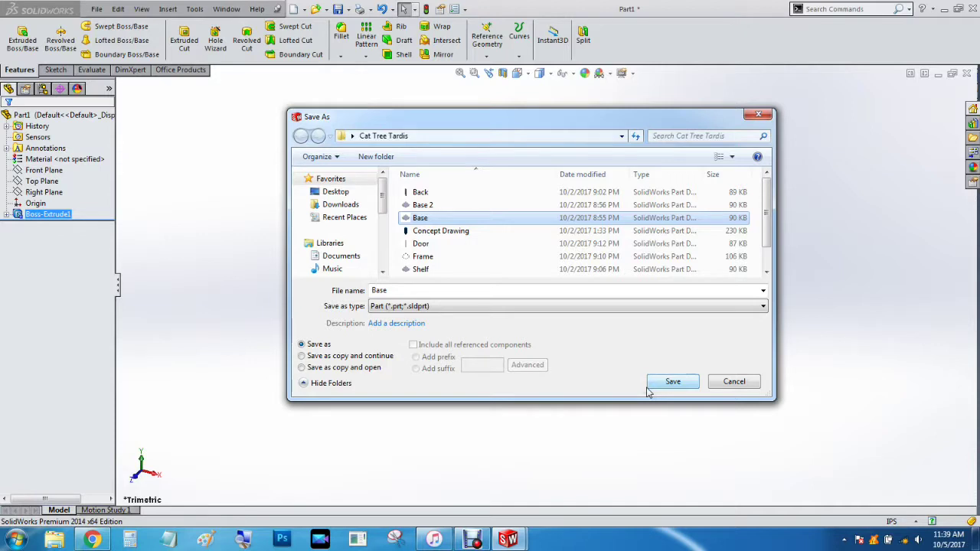
click(671, 382)
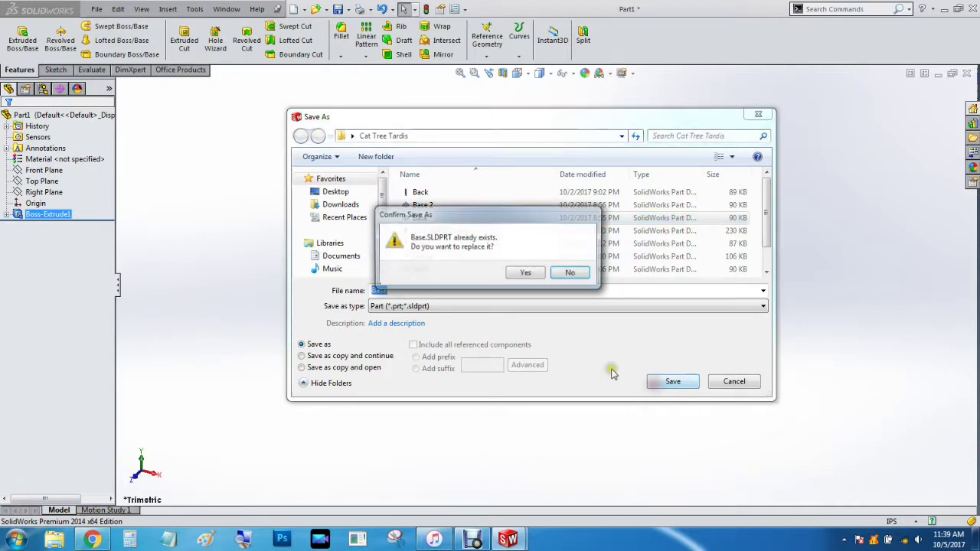
click(533, 276)
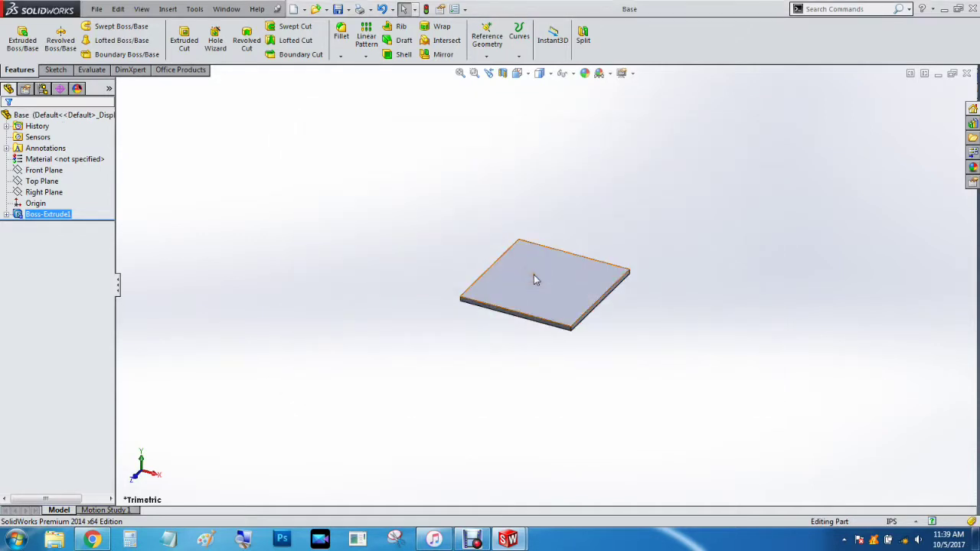
- Create a second blank part, Part2, from the Part template
click(97, 8)
click(115, 36)
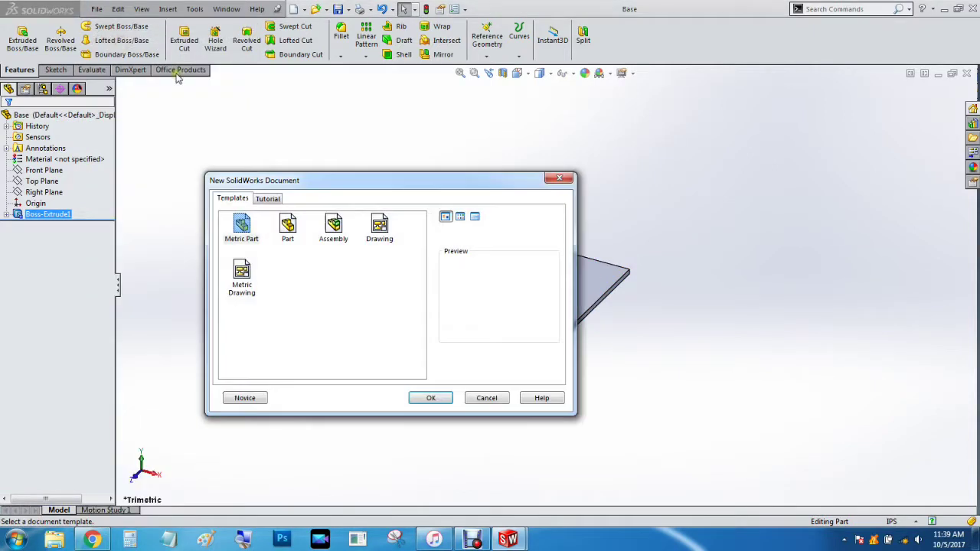
click(287, 223)
click(426, 397)
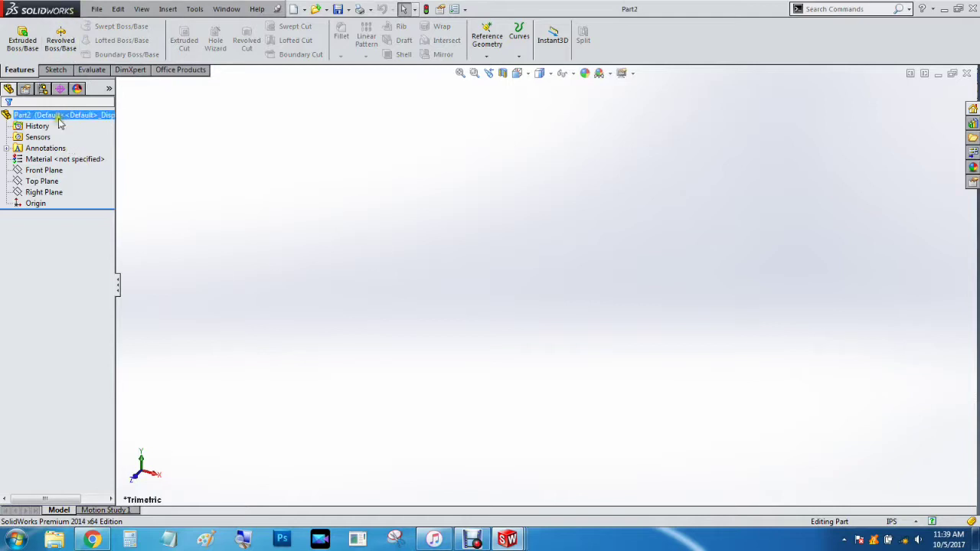
- Sketch an undimensioned centre rectangle around the origin on Part2's Top Plane
click(54, 70)
click(79, 40)
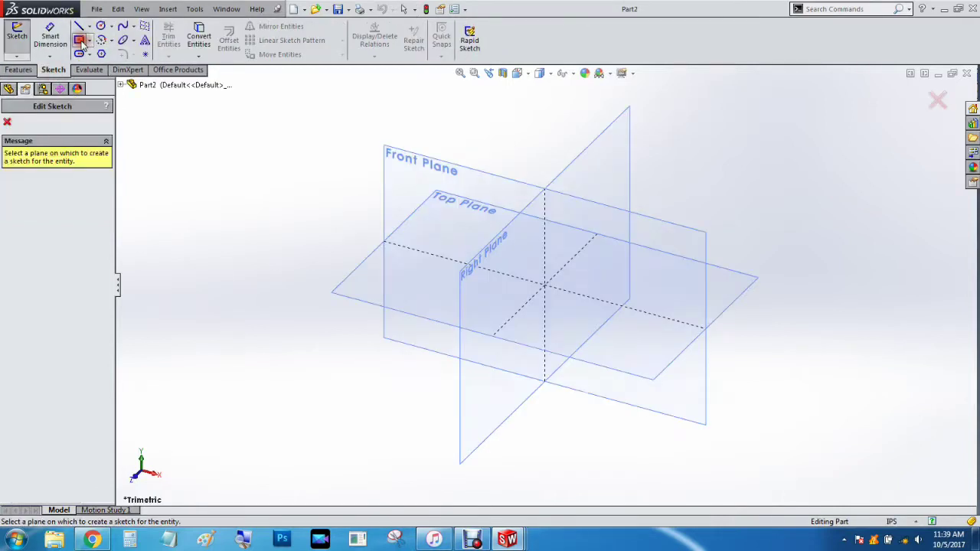
click(356, 275)
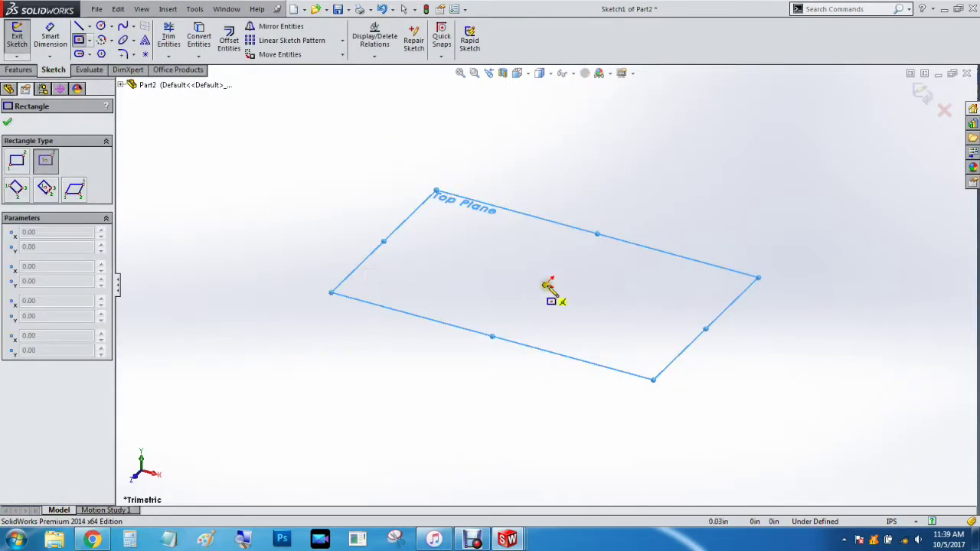
click(545, 283)
click(460, 302)
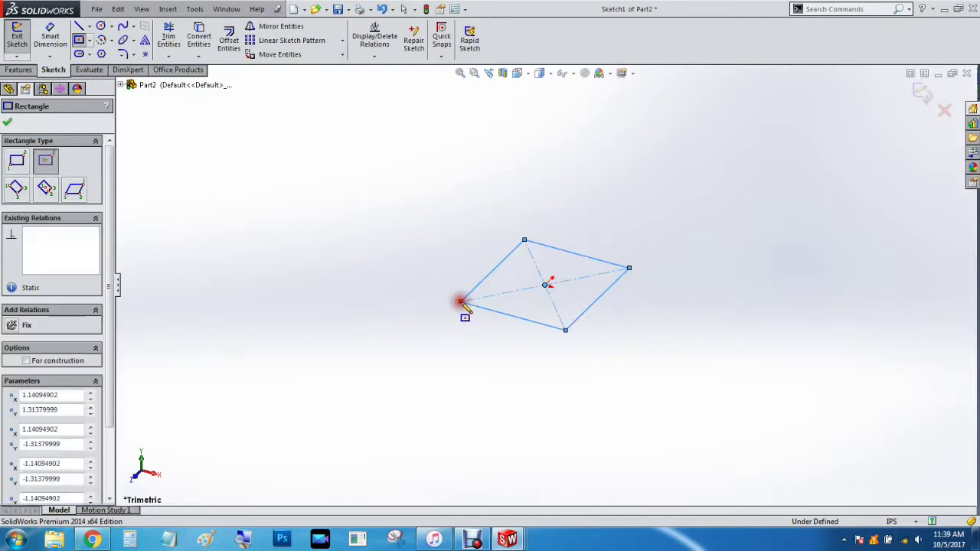
key(ctrl+Tab)
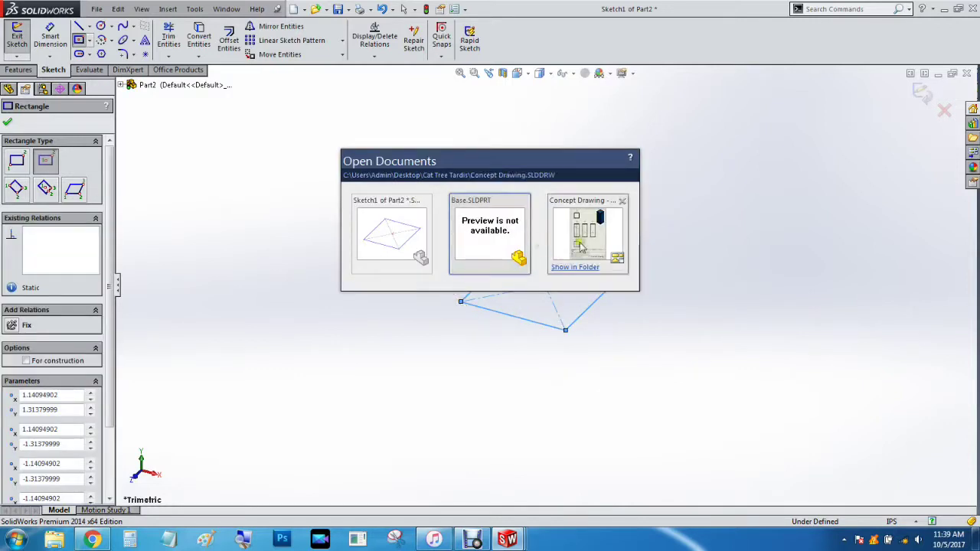
- View the Concept Drawing sheet, zooming over its Top, Front and Bottom views for dimensions
click(596, 245)
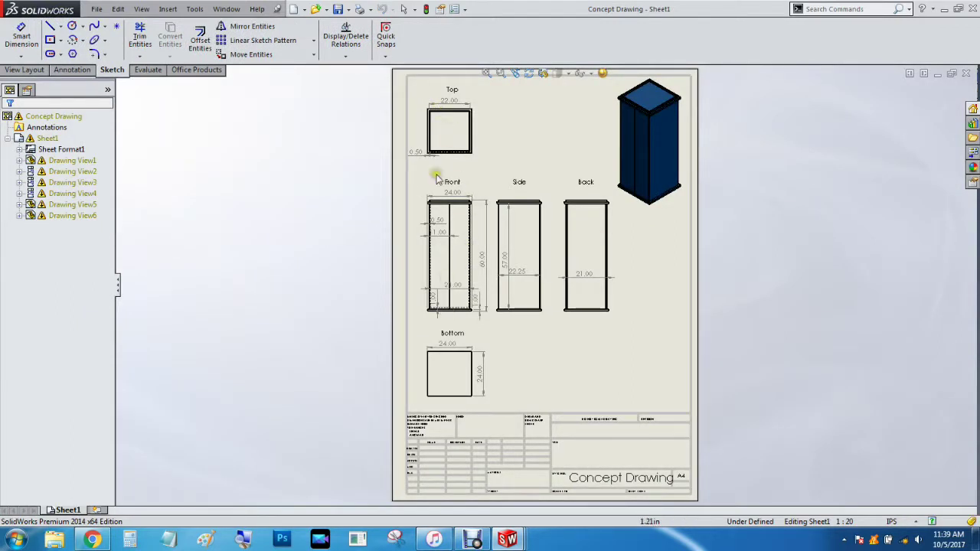
scroll(450, 128, down, 4)
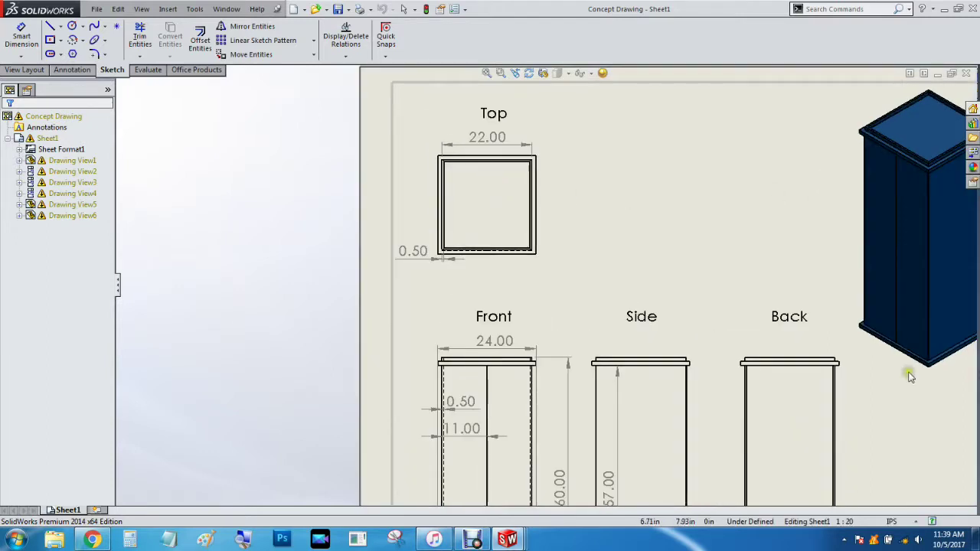
scroll(515, 357, up, 5)
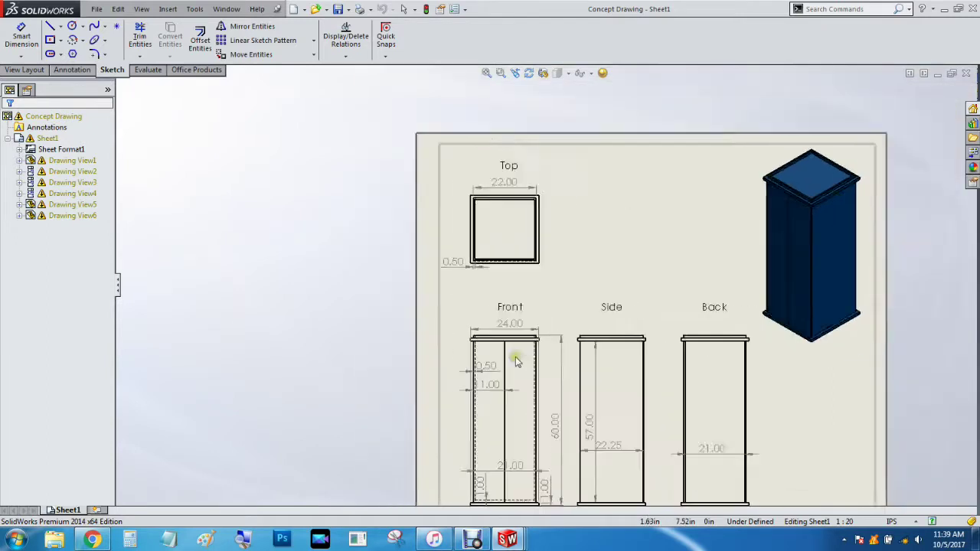
scroll(521, 419, down, 4)
scroll(520, 420, down, 2)
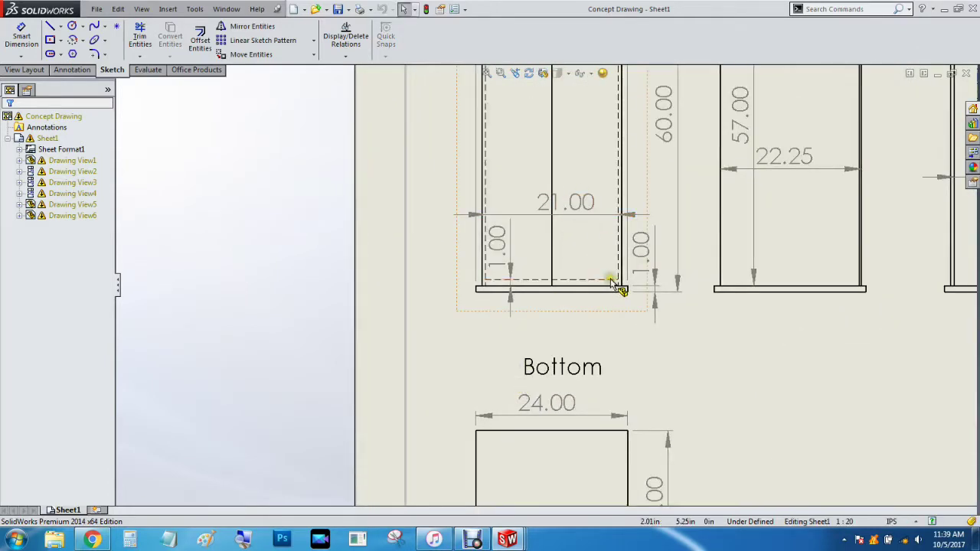
key(ctrl+Tab)
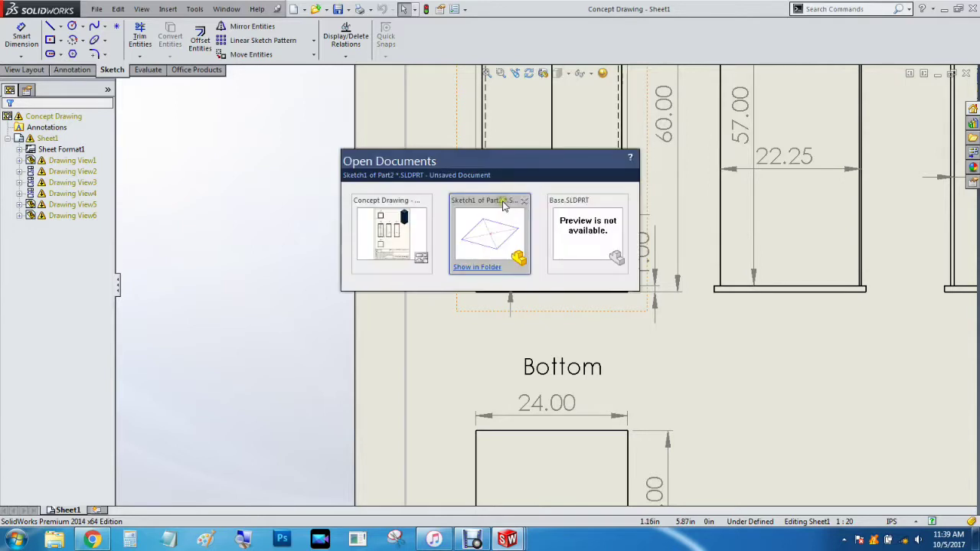
- Dimension Part2's rectangle bottom and right edges to 21 in each
click(504, 204)
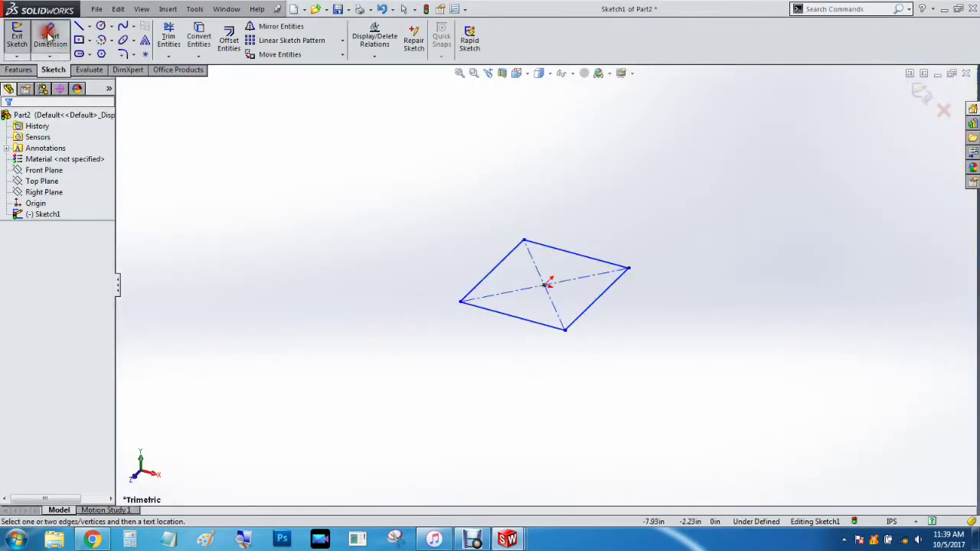
click(520, 321)
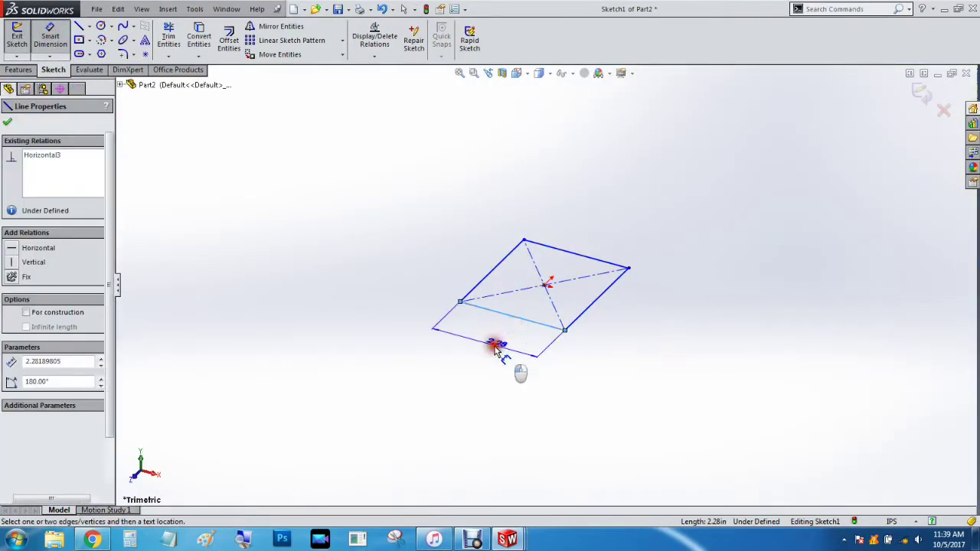
click(494, 346)
text(21)
key(Return)
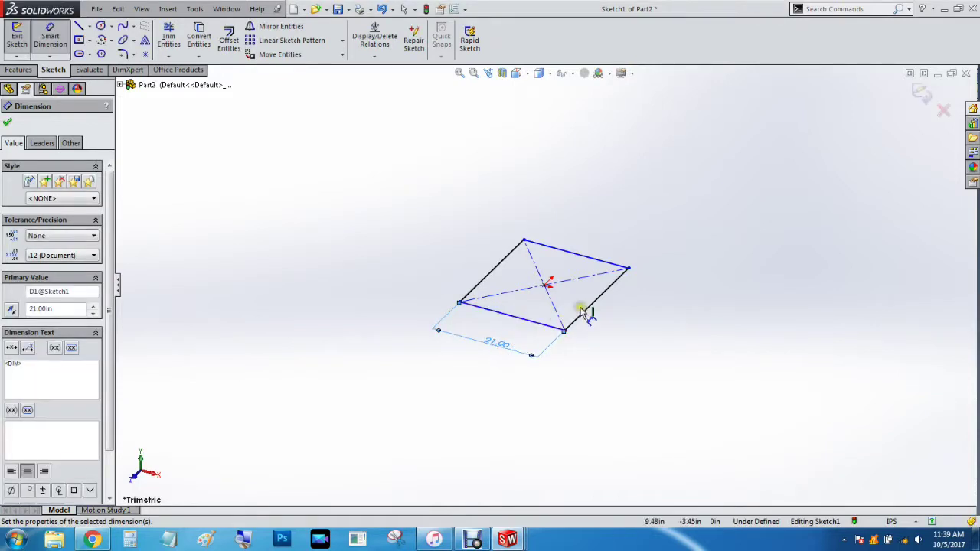
click(596, 300)
click(617, 316)
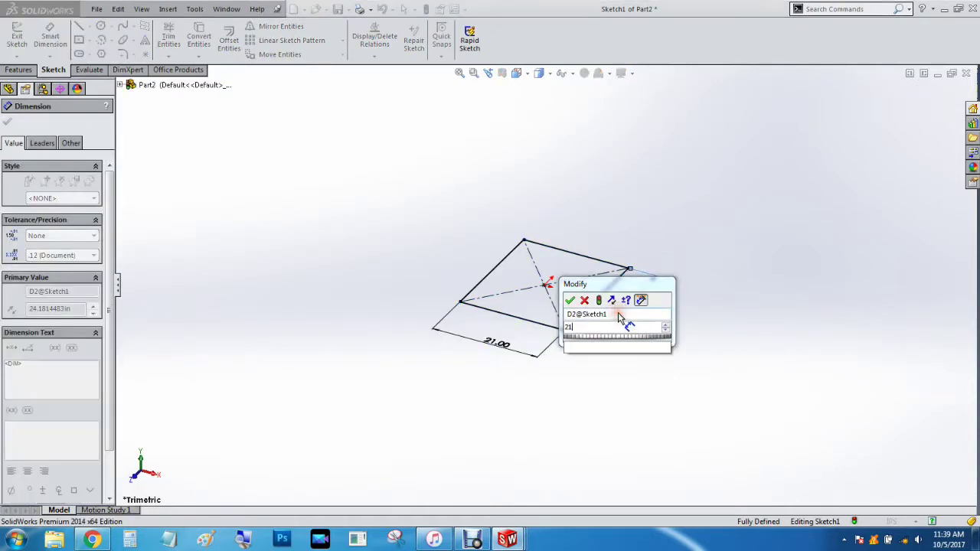
text(21)
key(Return)
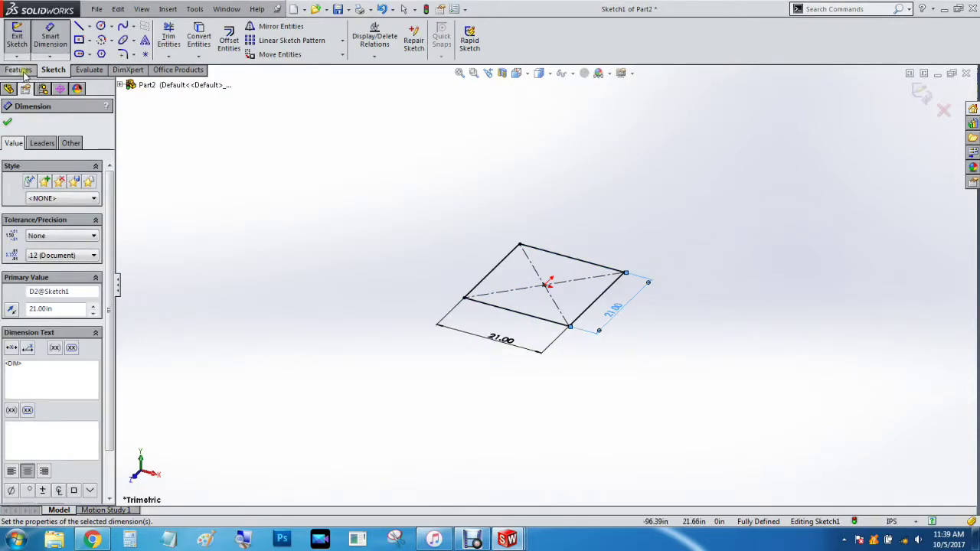
- Extrude the 21 x 21 square Mid Plane to a 1.00 in thick plate
click(7, 122)
click(18, 70)
click(22, 40)
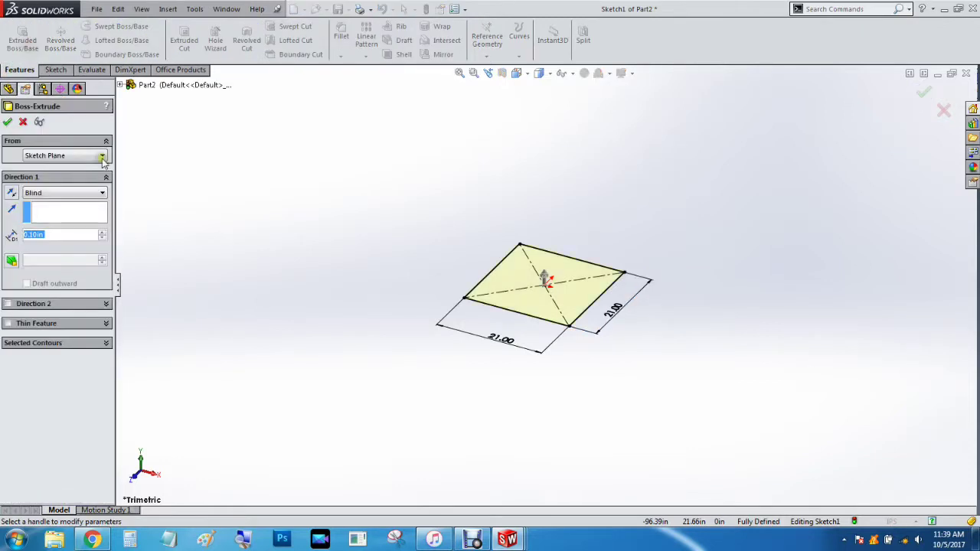
text(1.)
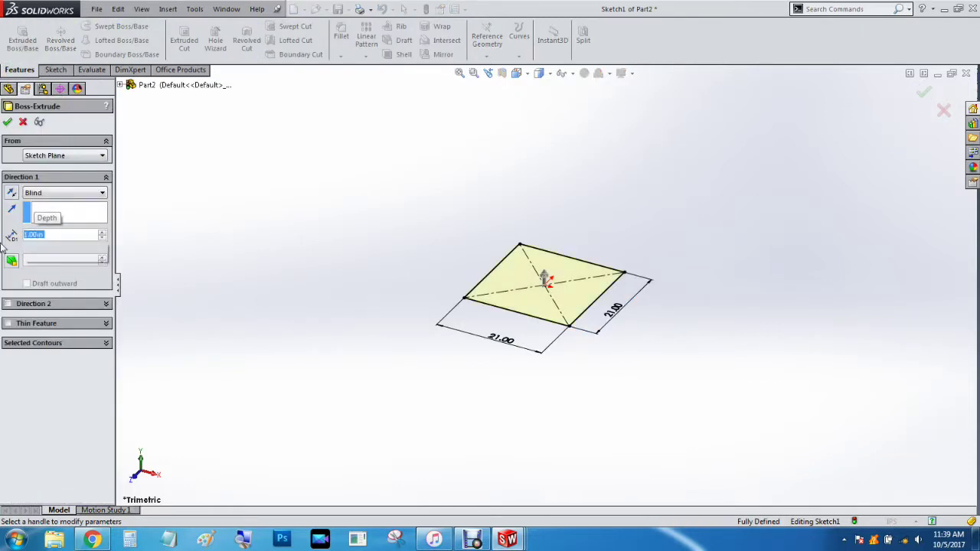
key(Return)
click(62, 192)
click(54, 251)
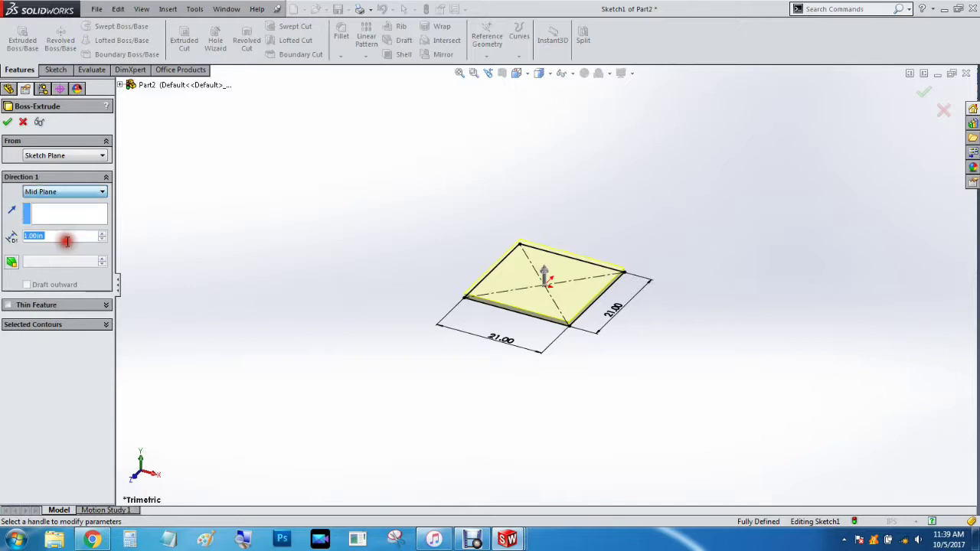
click(7, 123)
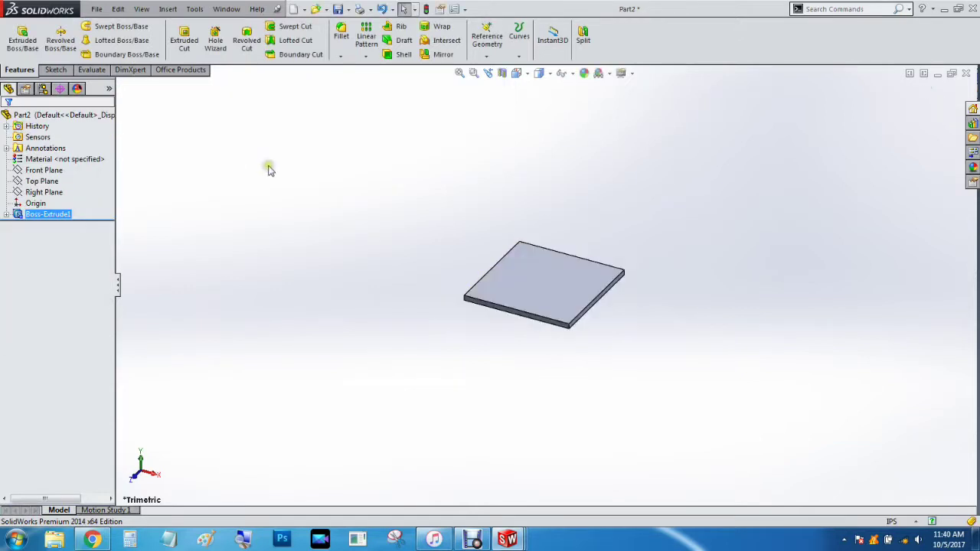
- Save the plate as Base 2, replacing the existing Base 2 file
key(ctrl+s)
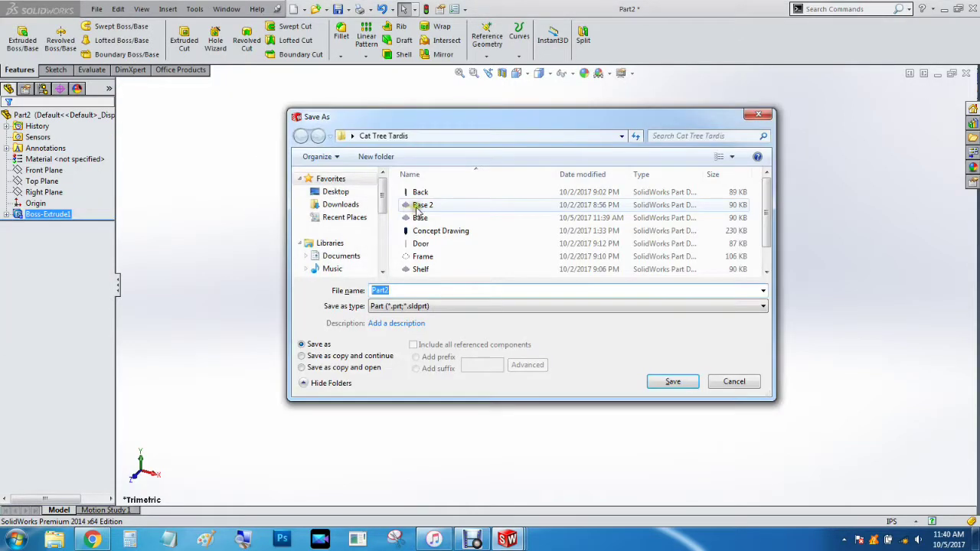
click(422, 204)
click(673, 381)
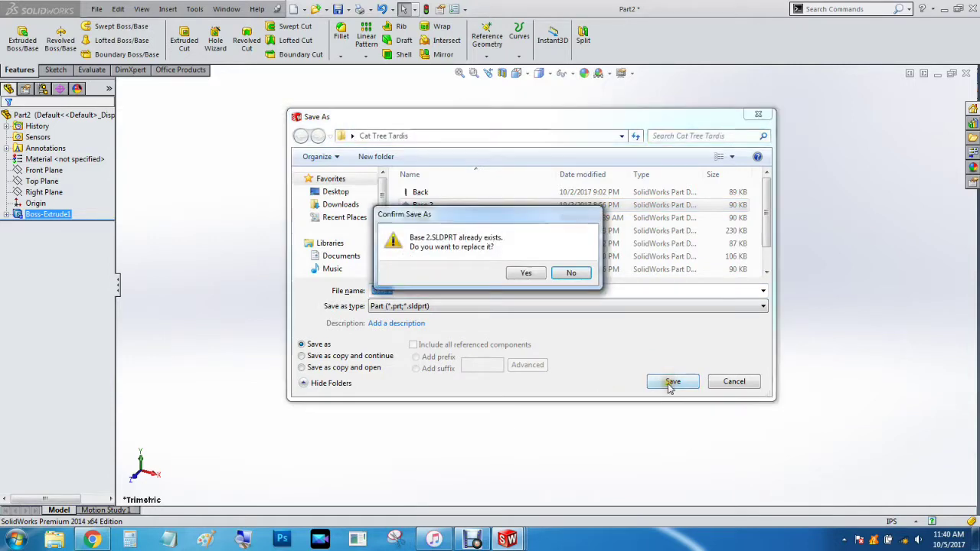
click(530, 274)
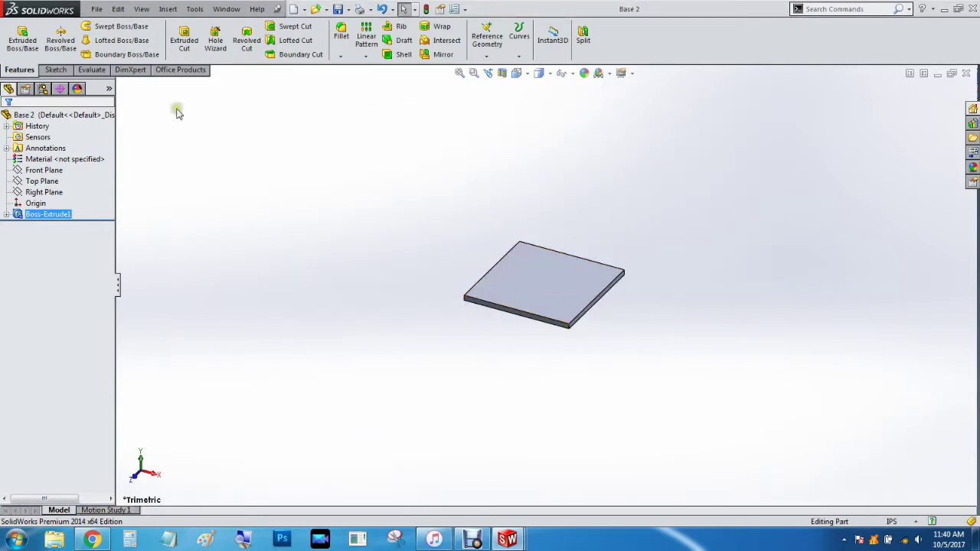
click(97, 9)
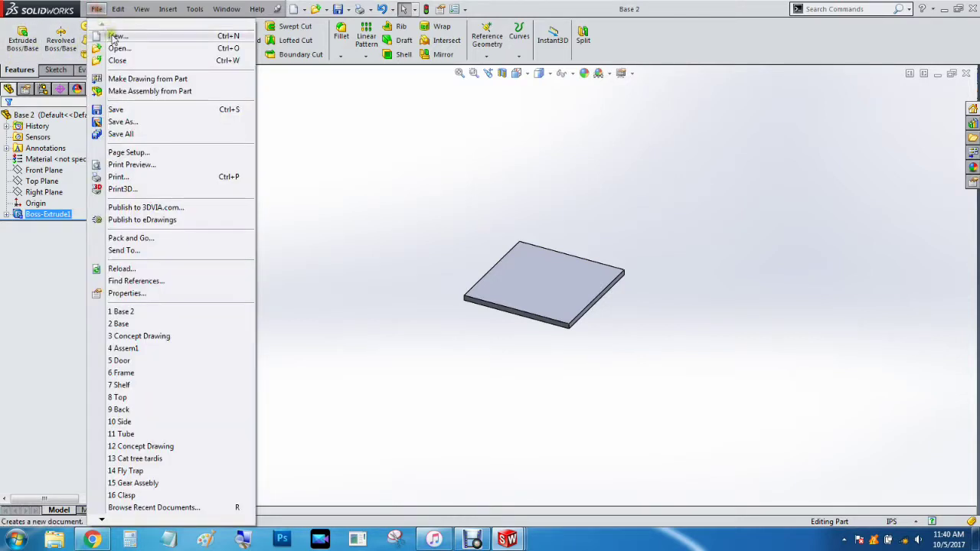
- Create blank Part3 from the Part template, briefly checking the Concept Drawing before returning
click(115, 36)
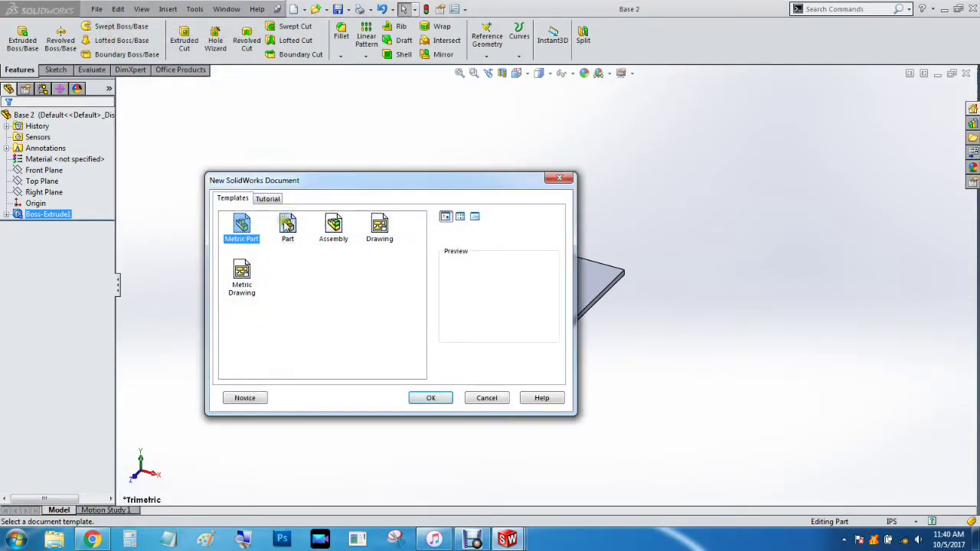
click(287, 224)
click(426, 397)
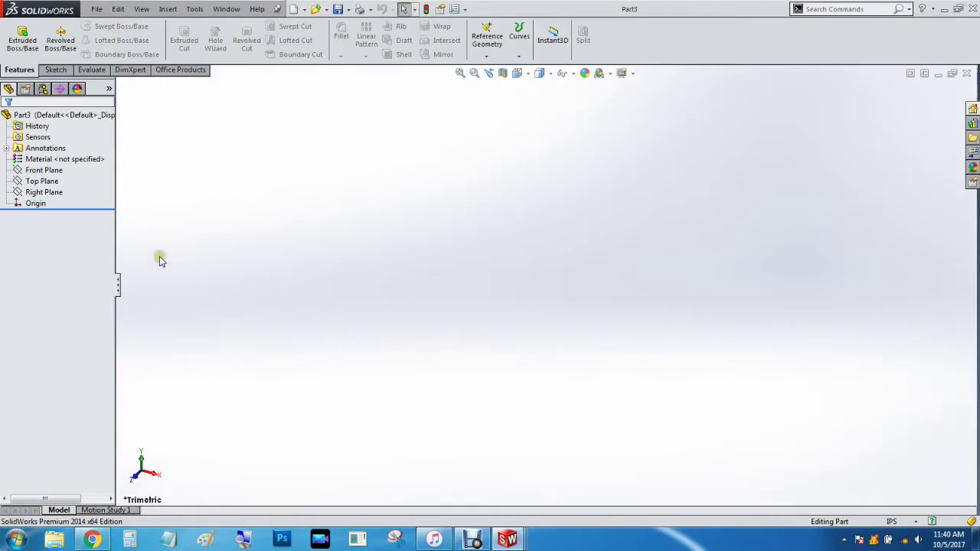
key(ctrl+Tab)
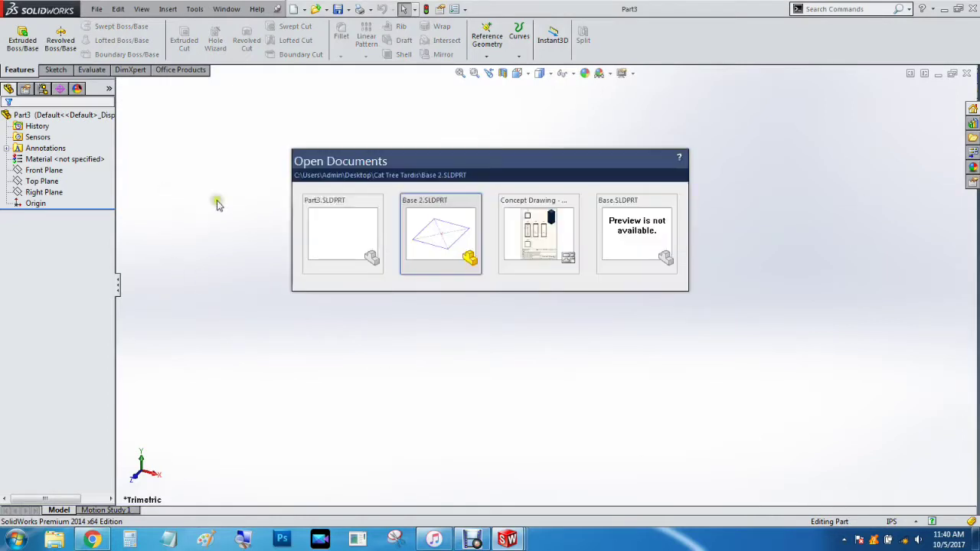
click(551, 222)
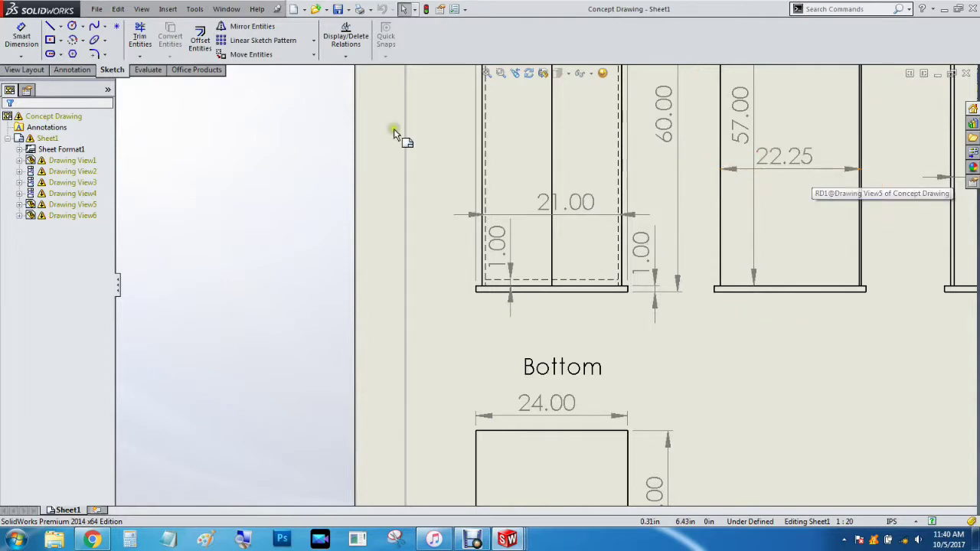
key(ctrl+Tab)
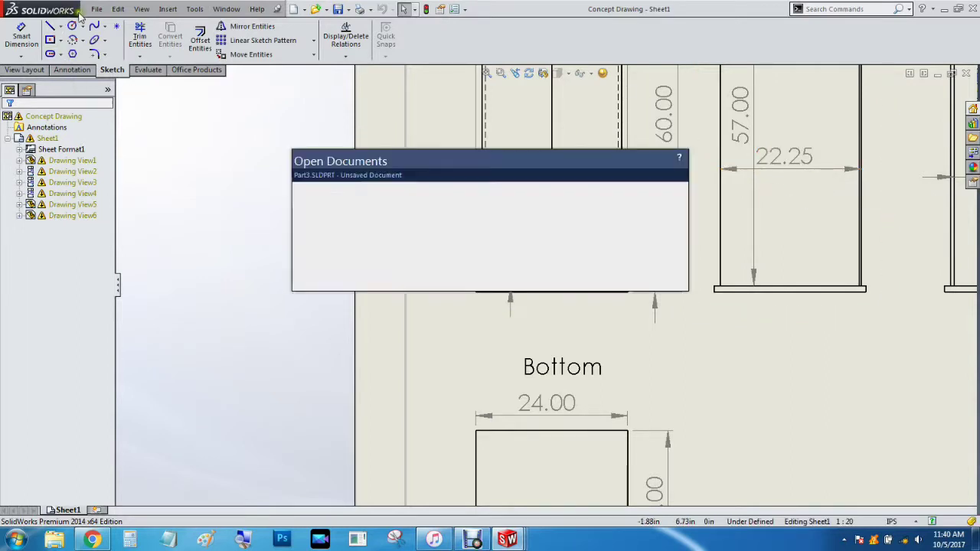
click(448, 226)
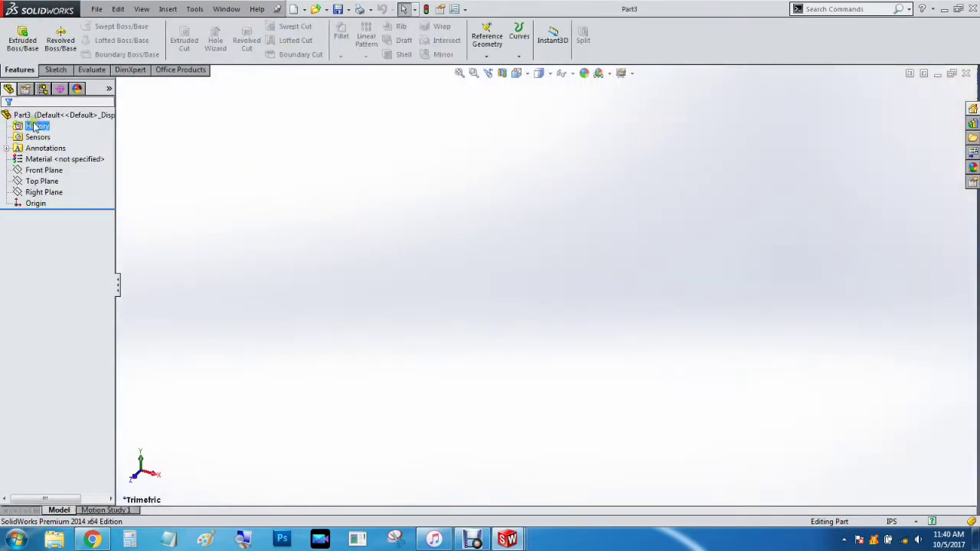
- Sketch a centre rectangle from the origin on the Right Plane, viewed normal-to
click(48, 192)
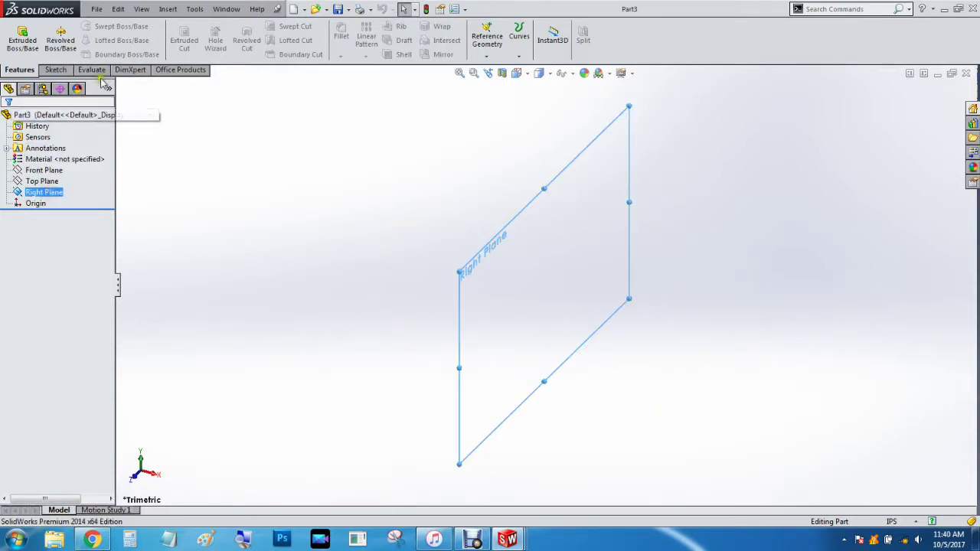
click(153, 479)
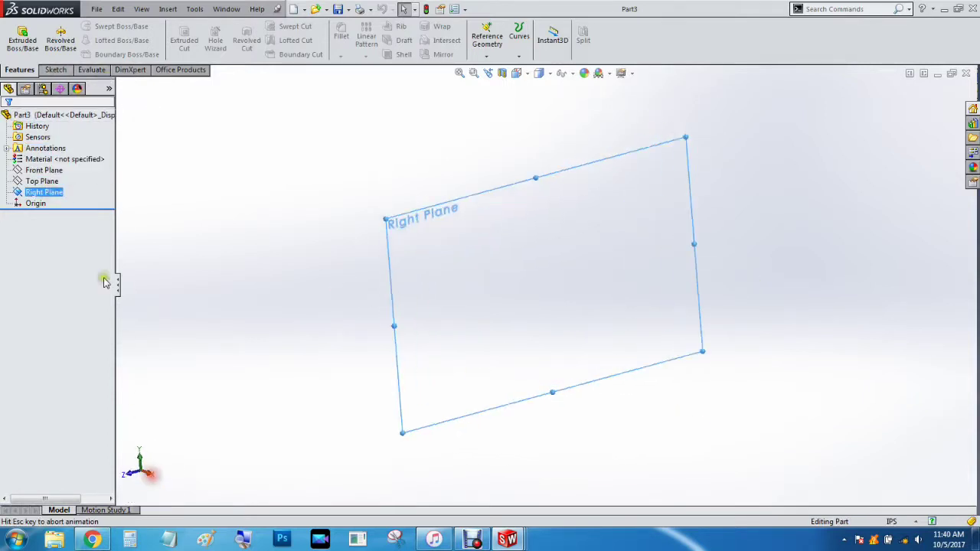
click(55, 69)
click(78, 39)
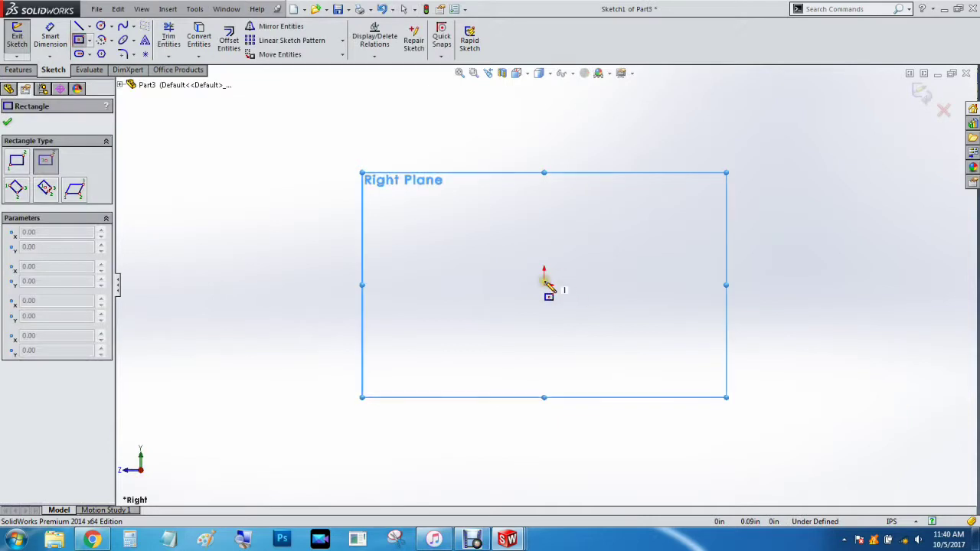
drag(545, 284, 490, 401)
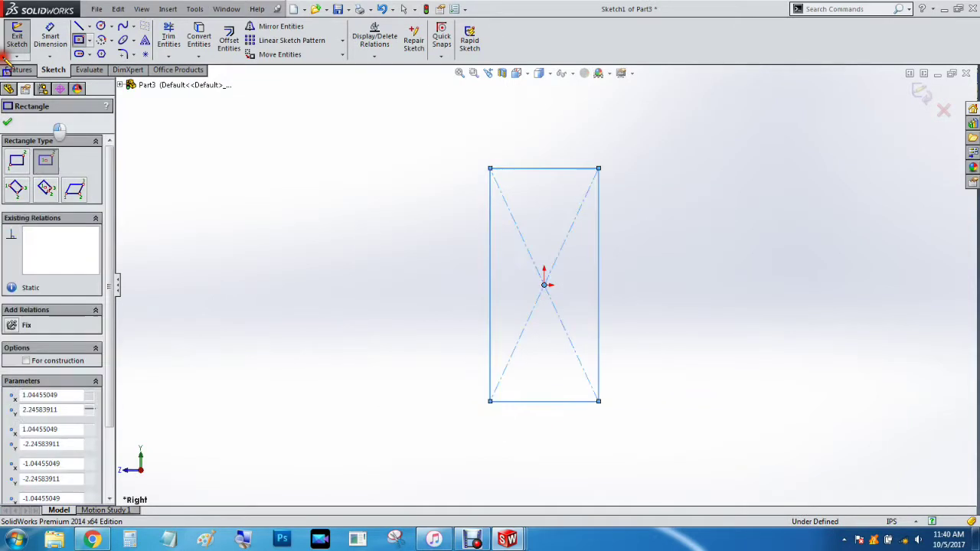
key(d)
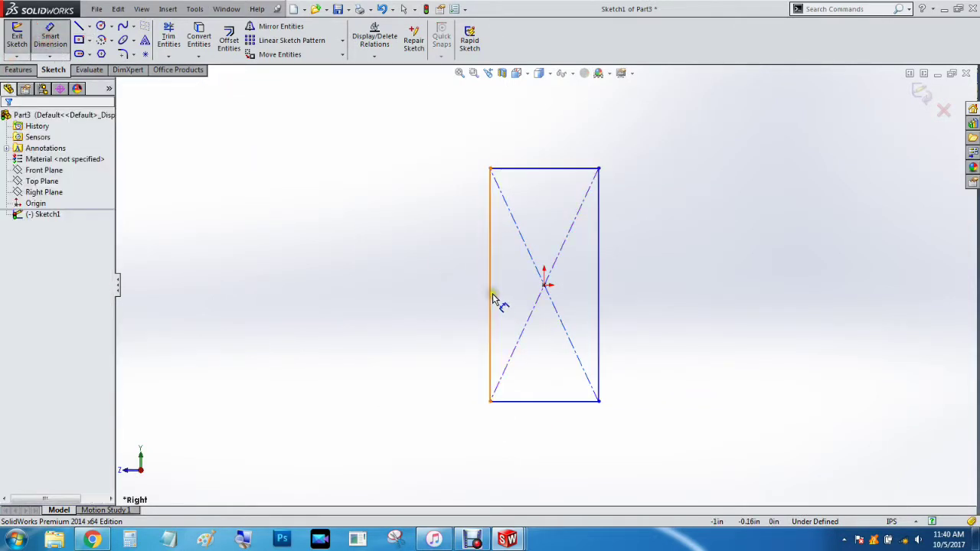
- Dimension the rectangle 22.25 in wide (bottom edge) and 57 in tall (right edge)
click(560, 401)
click(547, 423)
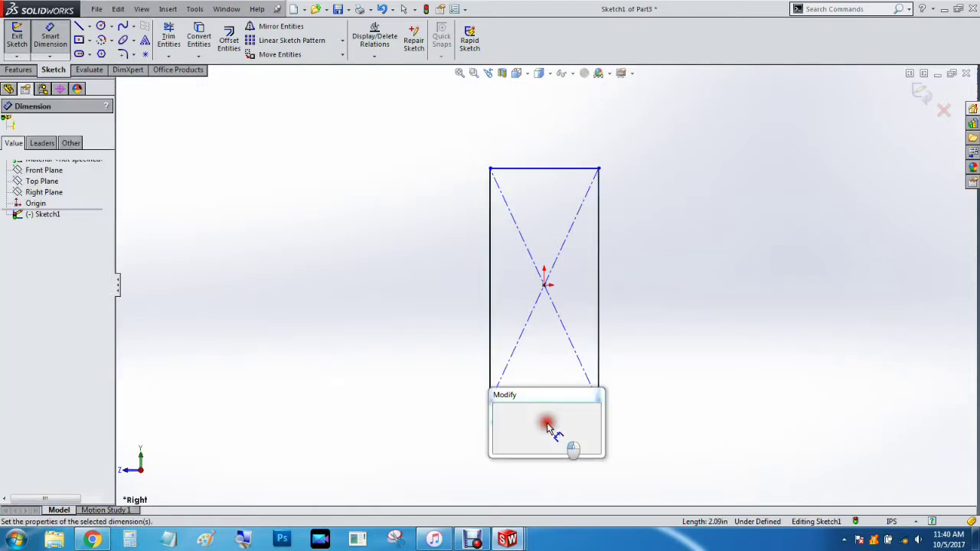
text(22.25)
key(Return)
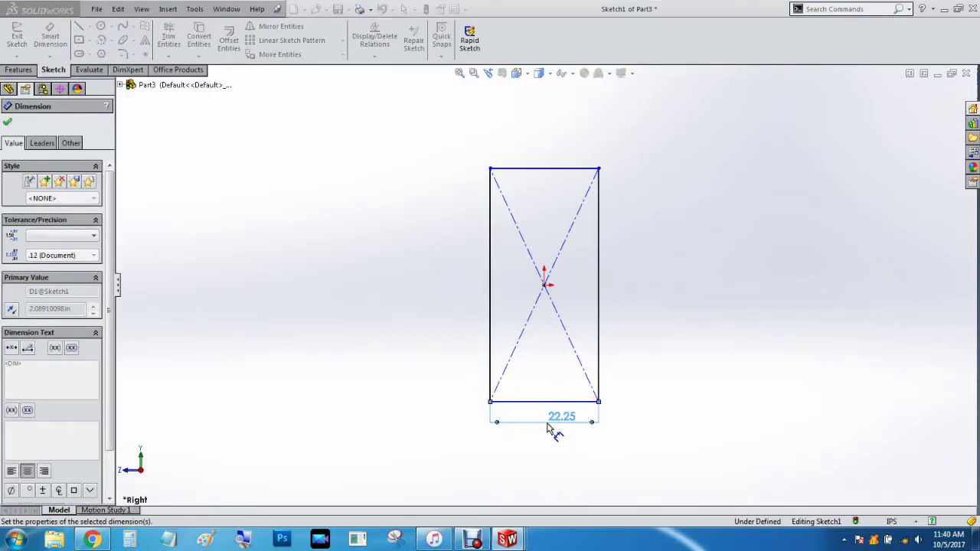
click(598, 294)
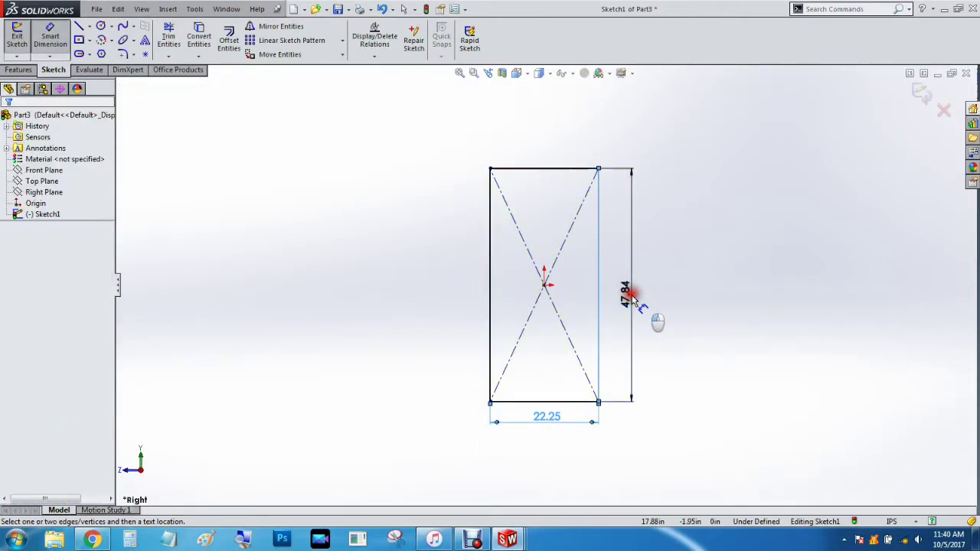
click(632, 299)
text(57)
key(Return)
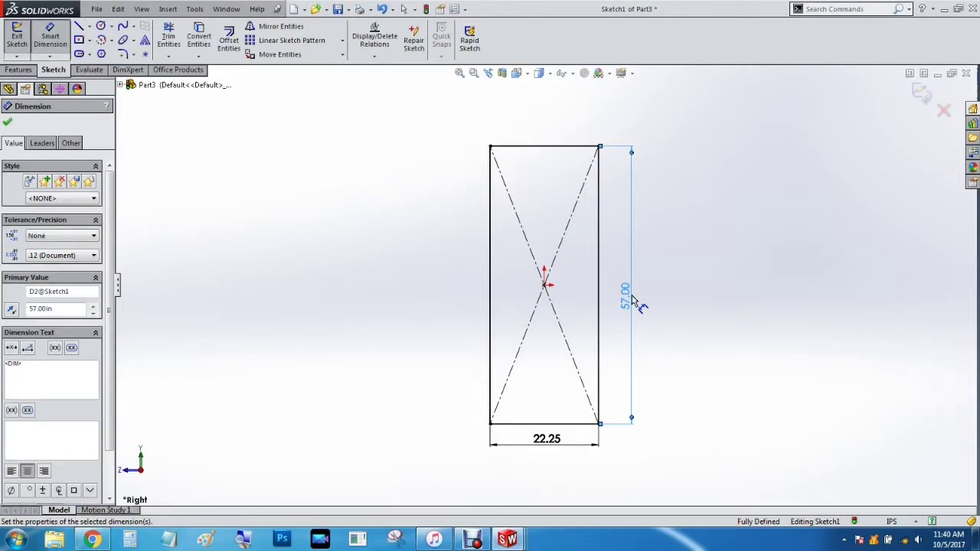
click(7, 121)
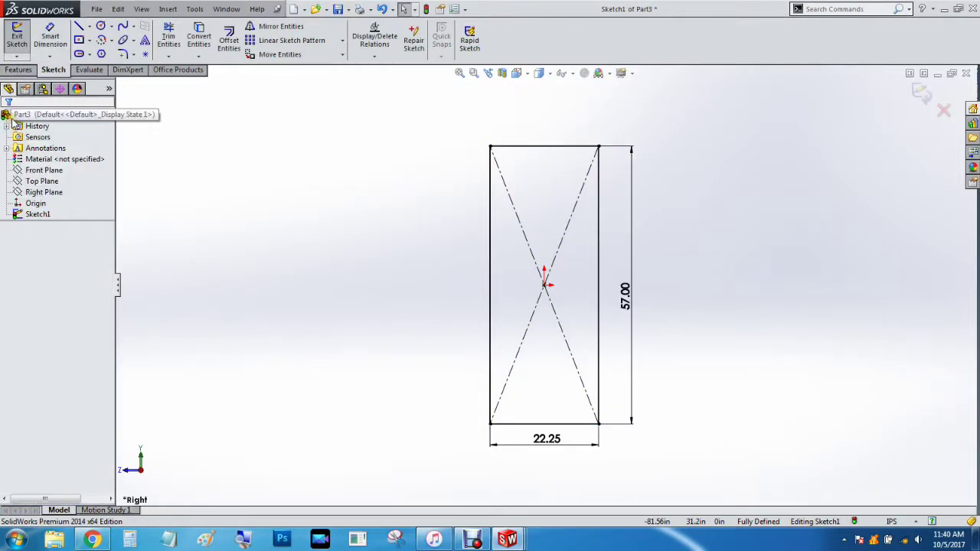
key(ctrl+Tab)
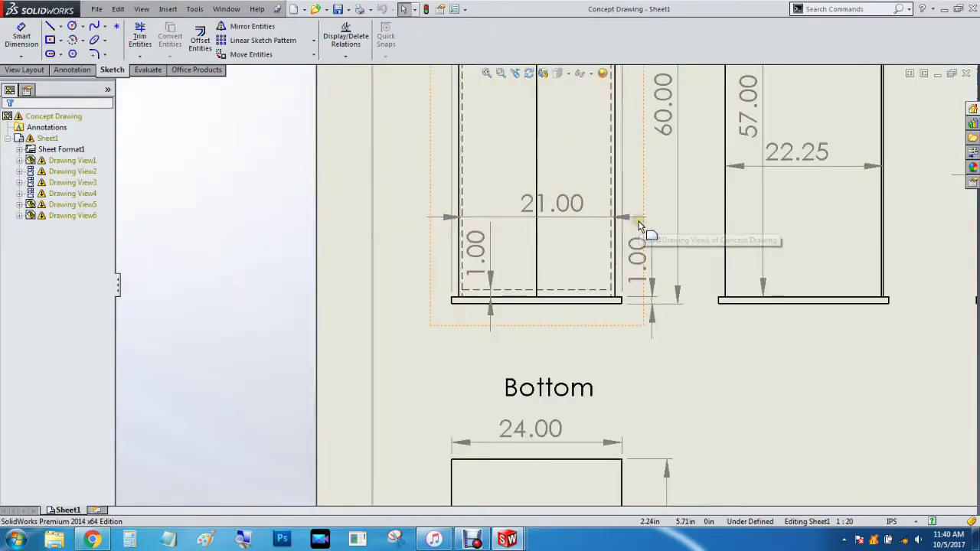
- Check the Concept Drawing's Side view, then return to Part3's sketch
scroll(640, 225, up, 5)
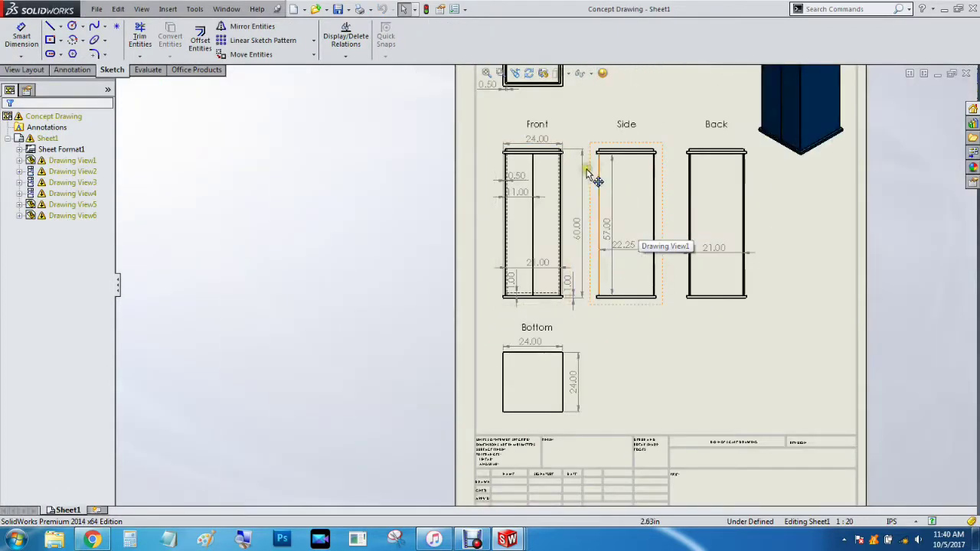
scroll(572, 184, down, 2)
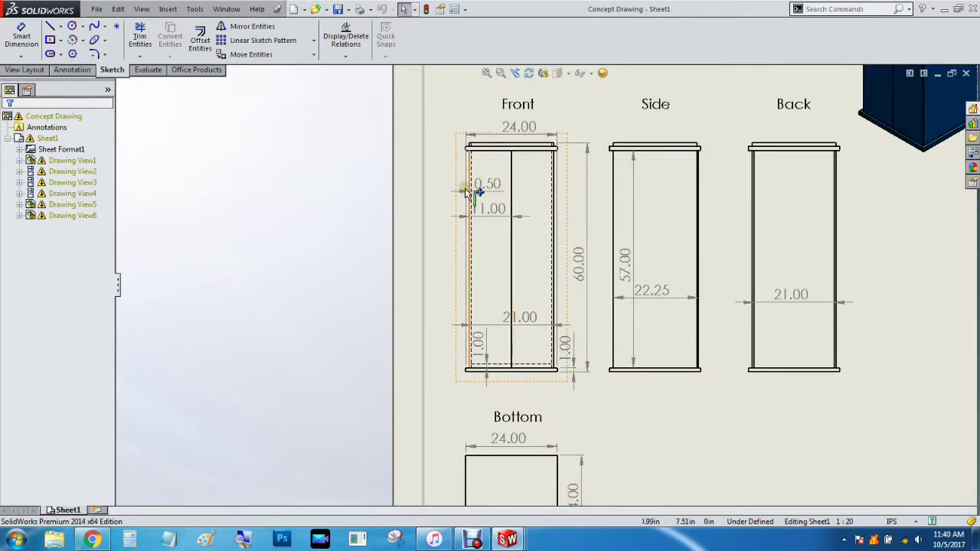
key(ctrl+Tab)
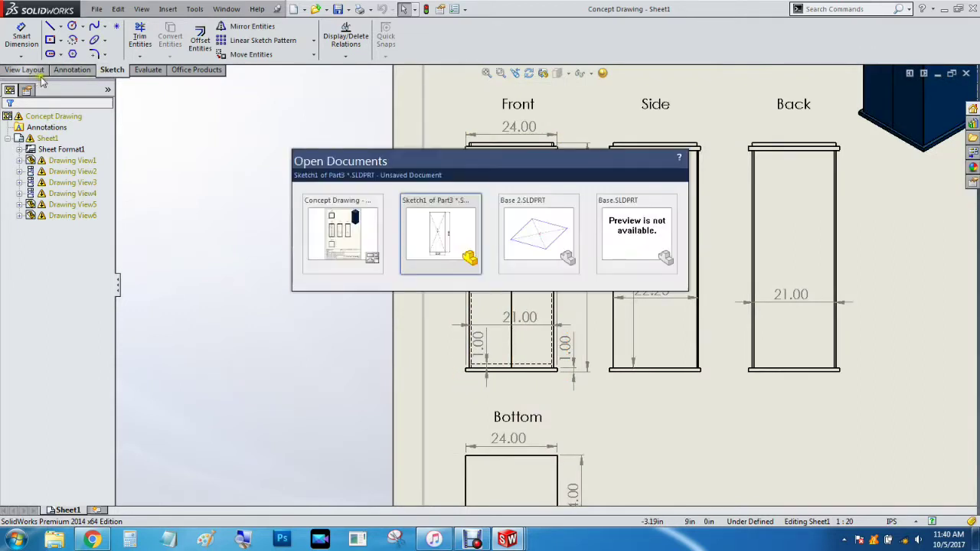
click(433, 222)
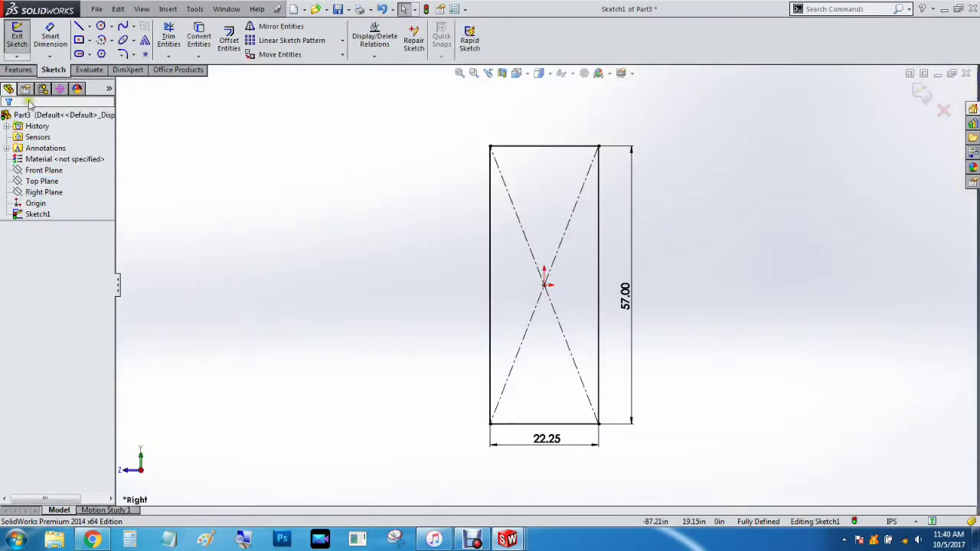
- Extrude the 22.25 x 57 rectangle Mid Plane to a 0.50 in thick panel
click(19, 70)
click(22, 40)
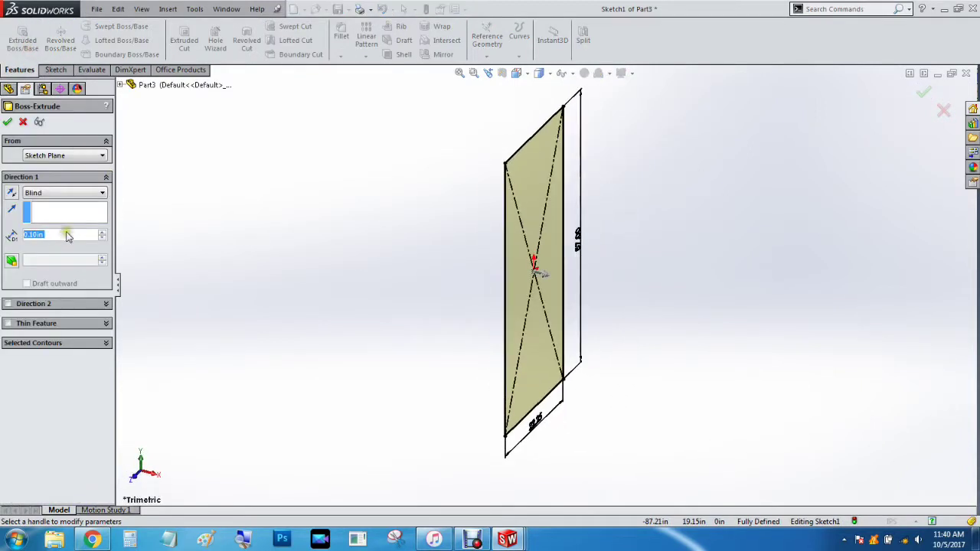
click(65, 192)
click(65, 243)
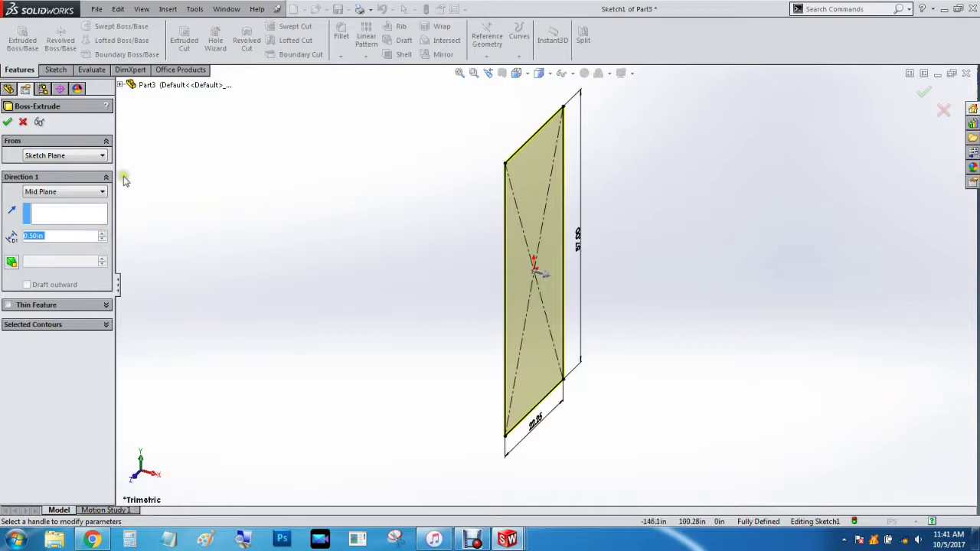
click(8, 122)
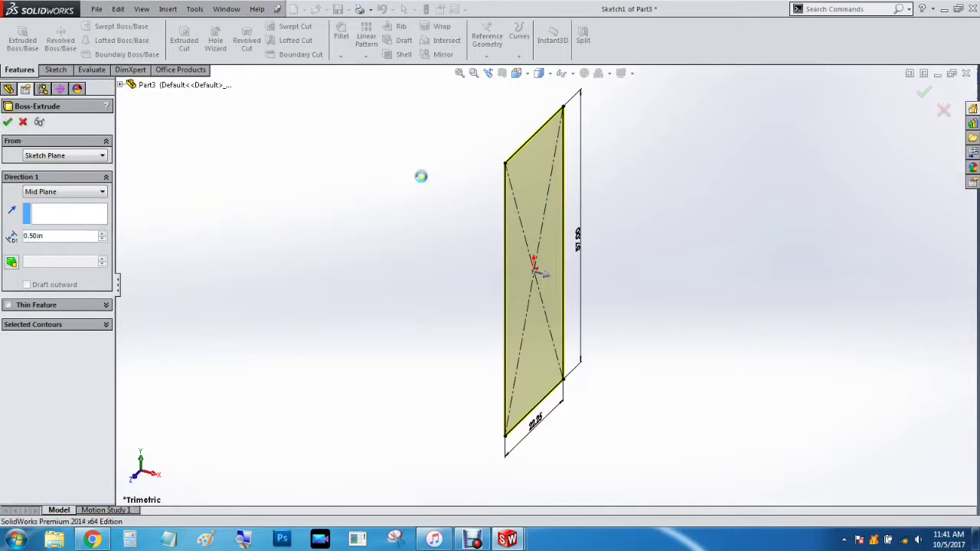
key(ctrl+s)
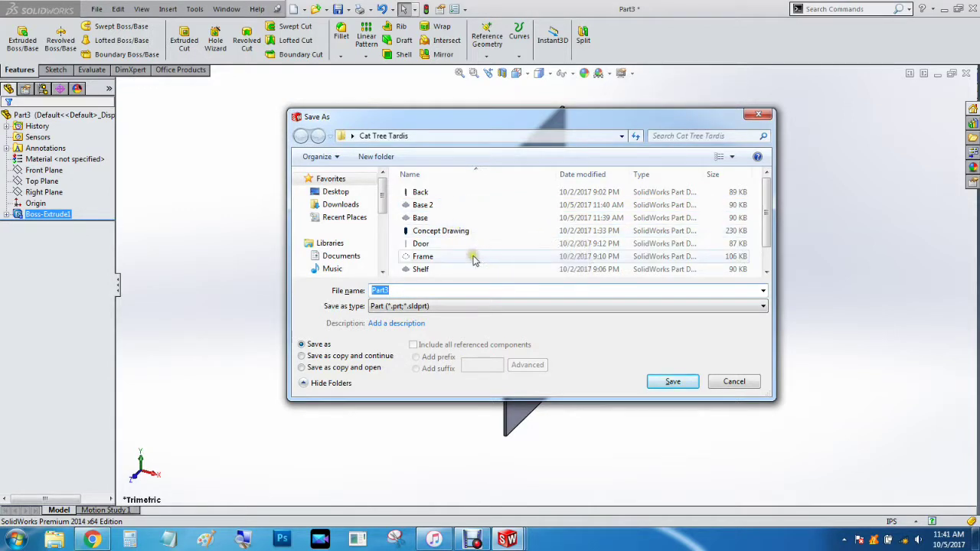
- Save Part3 as Side in Cat Tree Tardis, overwriting the existing Side.SLDPRT
drag(773, 231, 781, 254)
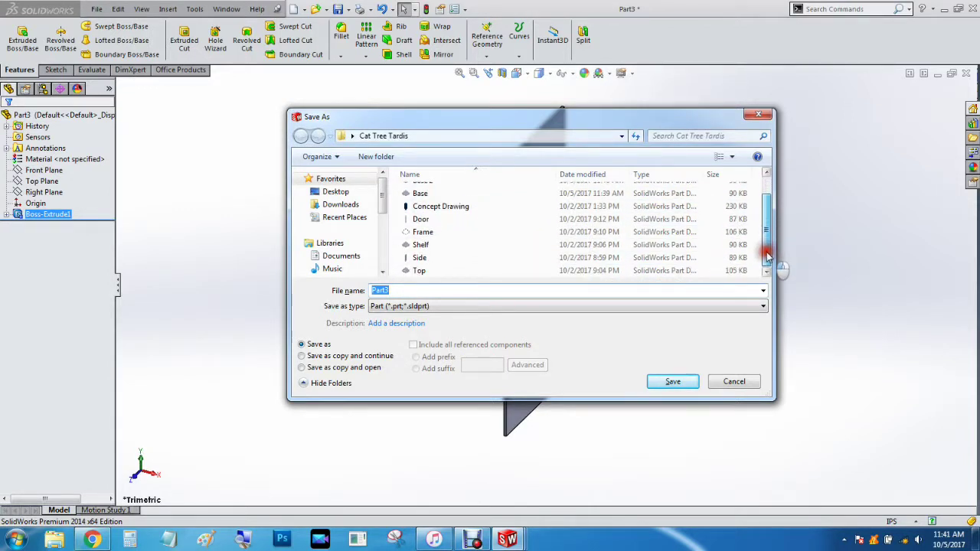
click(440, 259)
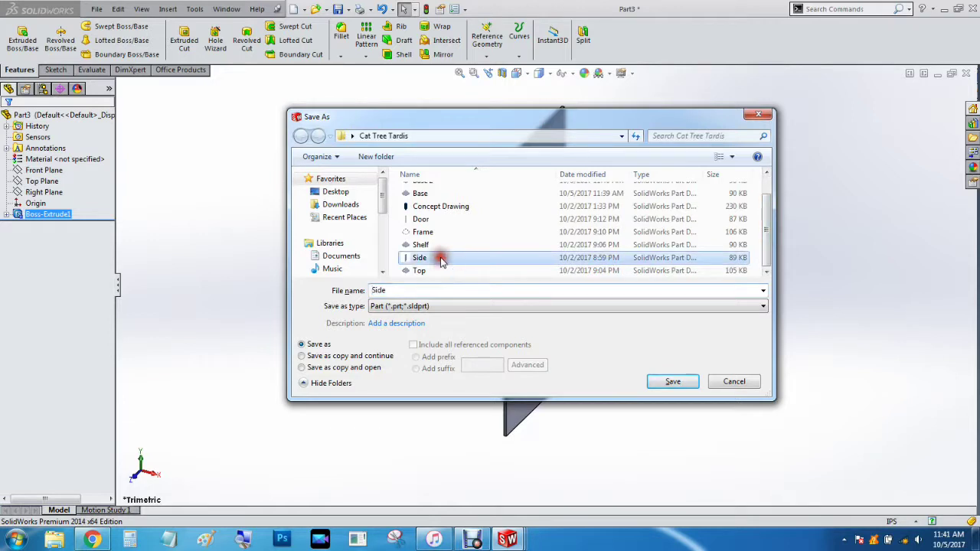
click(663, 387)
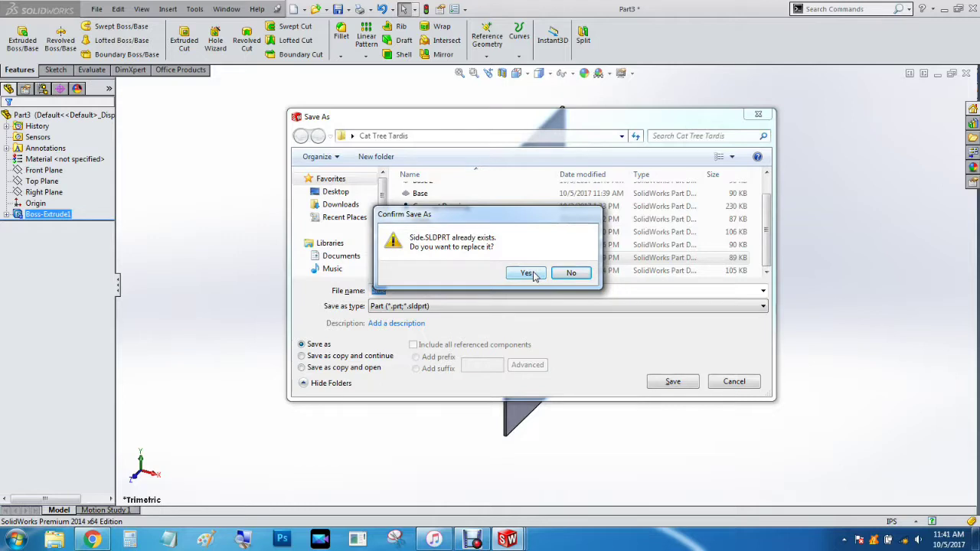
click(528, 274)
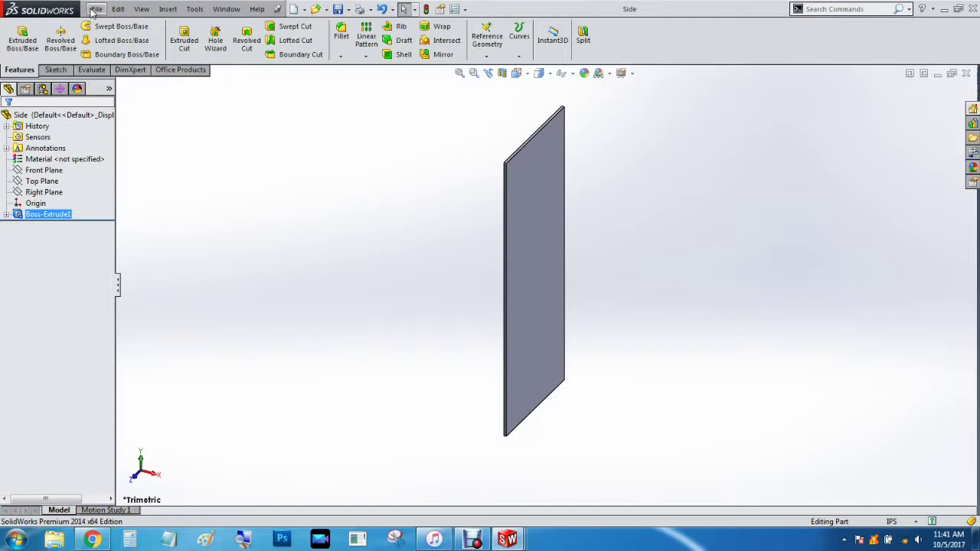
- Check the Back view in the Concept Drawing, then start a new inch-based Part
key(ctrl+Tab)
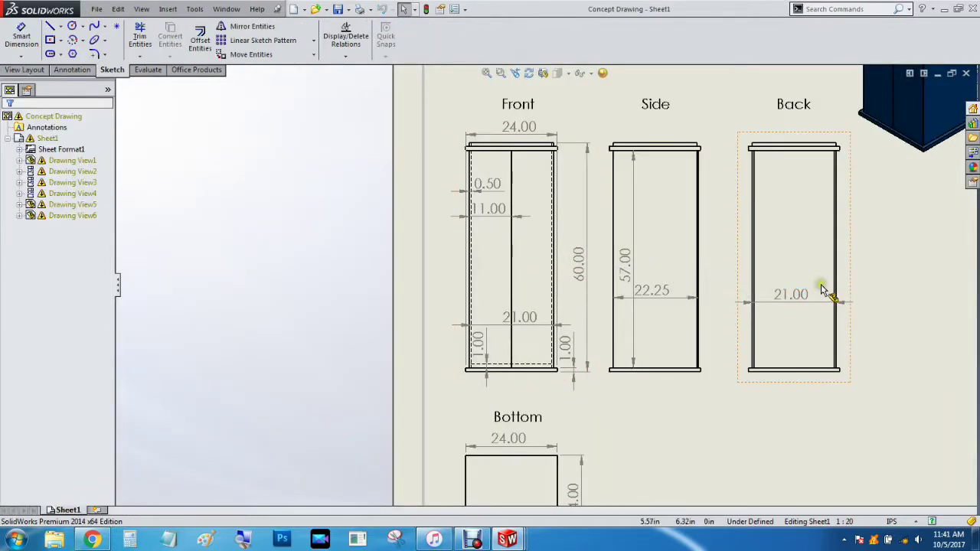
key(ctrl+Tab)
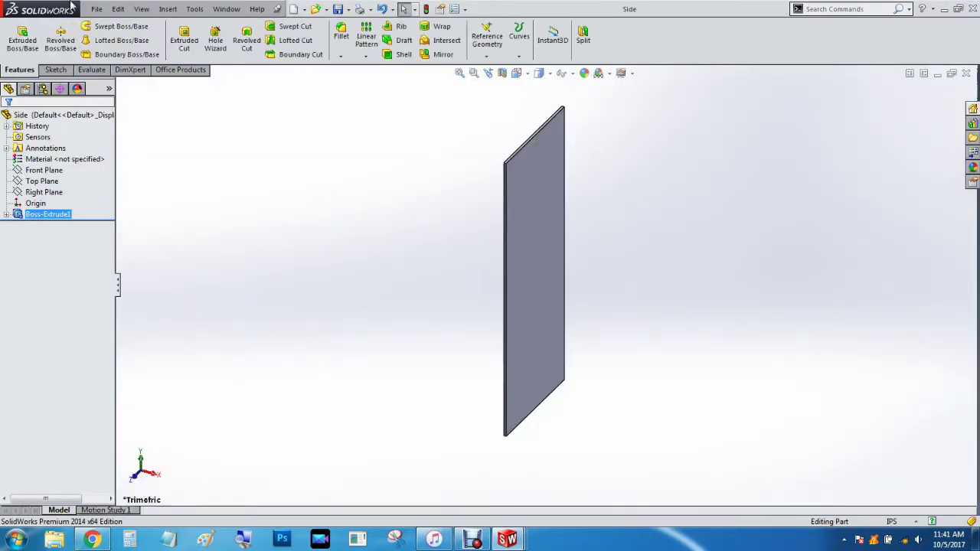
click(97, 9)
click(108, 35)
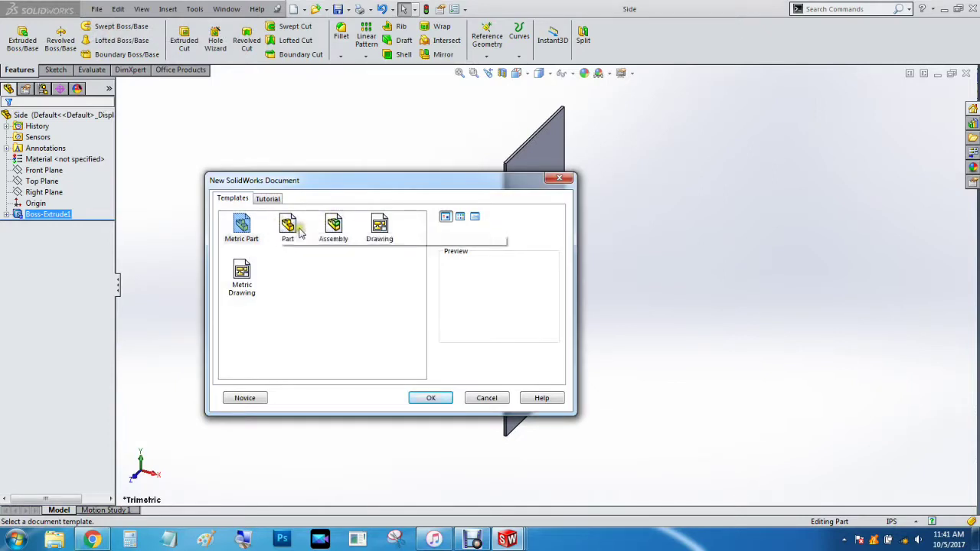
click(287, 225)
- Create Part4 and draw a centre rectangle from the origin on the Front Plane
click(433, 399)
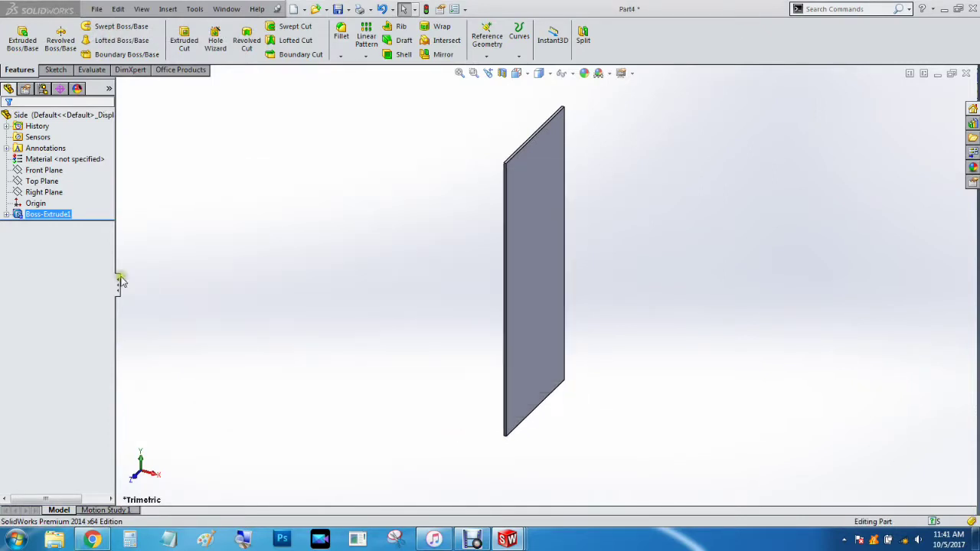
click(44, 172)
click(44, 181)
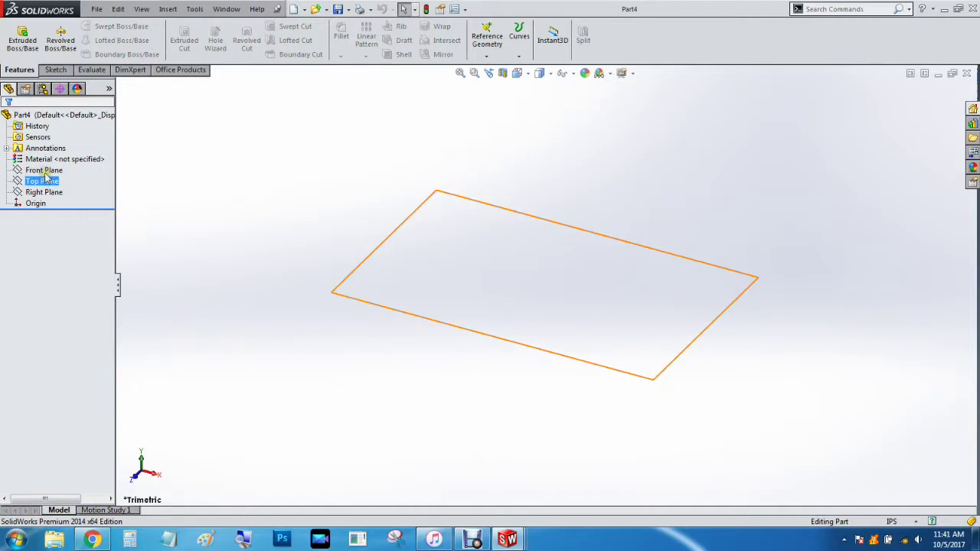
click(45, 170)
click(53, 70)
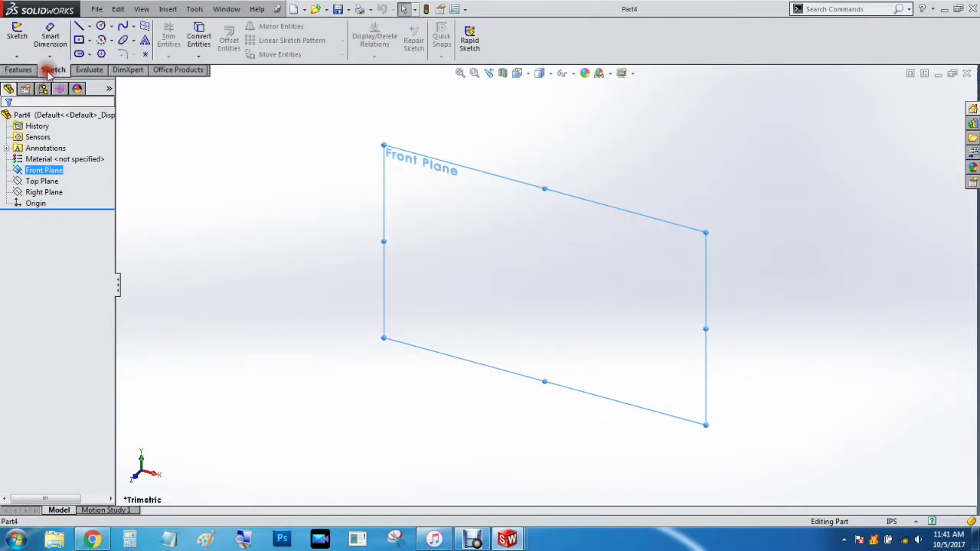
click(79, 39)
click(545, 281)
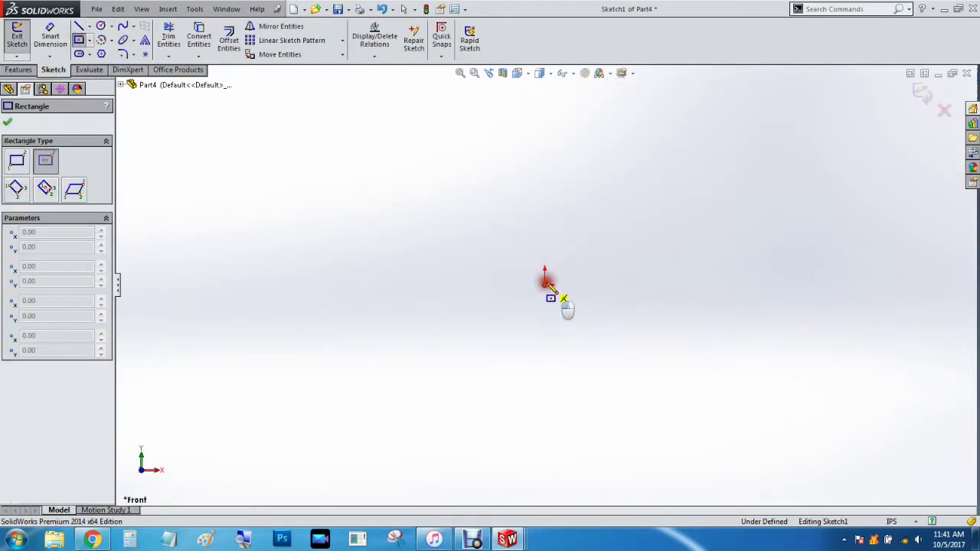
click(492, 389)
key(Escape)
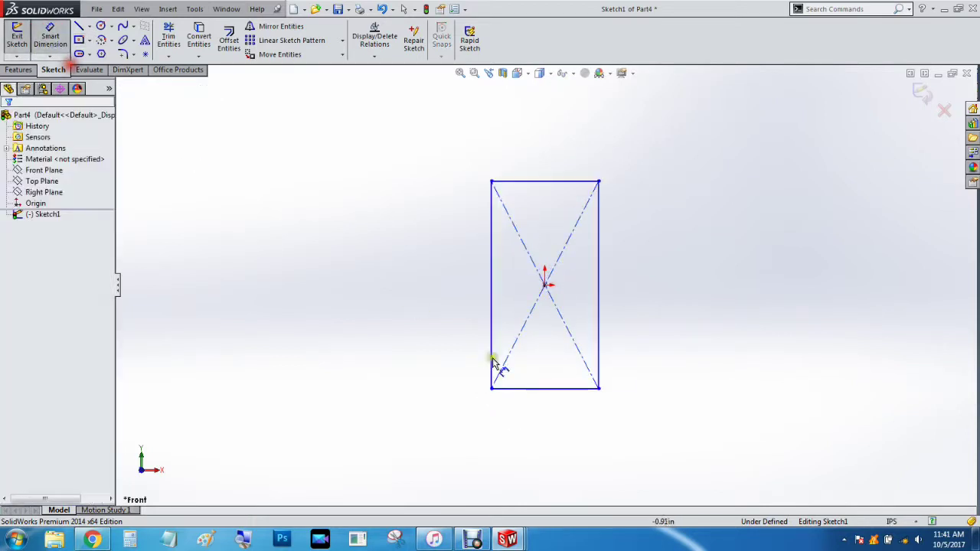
- Dimension the rectangle 21 wide along the bottom edge and 57 tall along the right edge
click(531, 391)
click(538, 414)
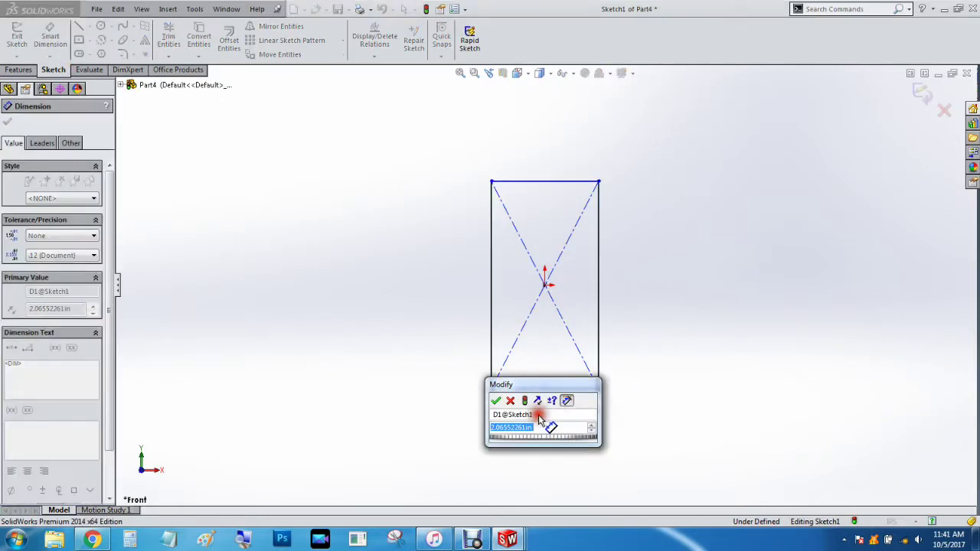
text(21)
key(Return)
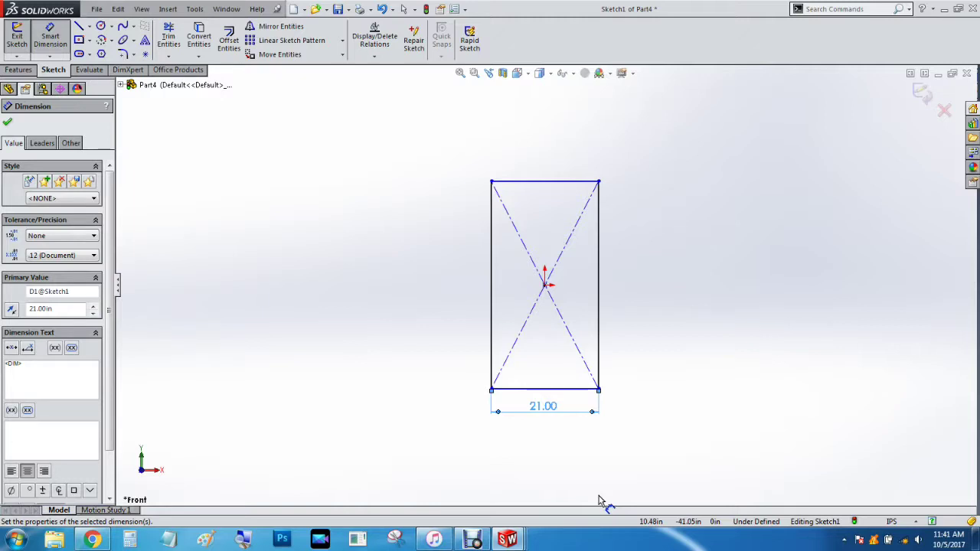
click(600, 285)
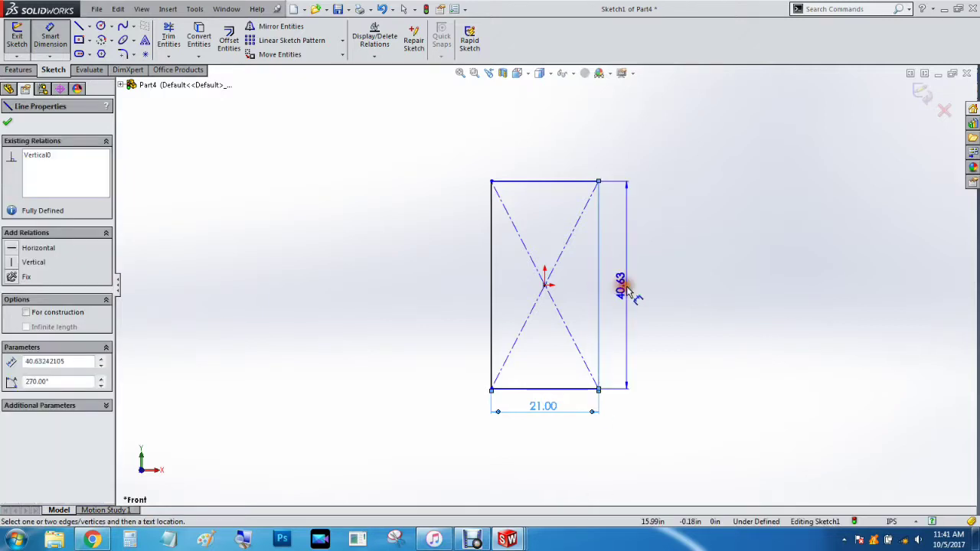
click(626, 285)
text(57)
key(Return)
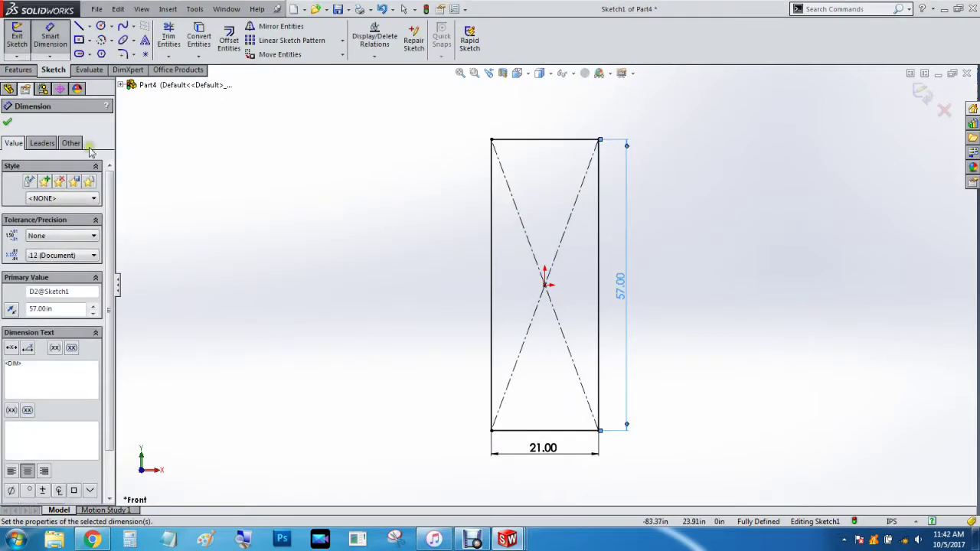
click(8, 122)
click(20, 70)
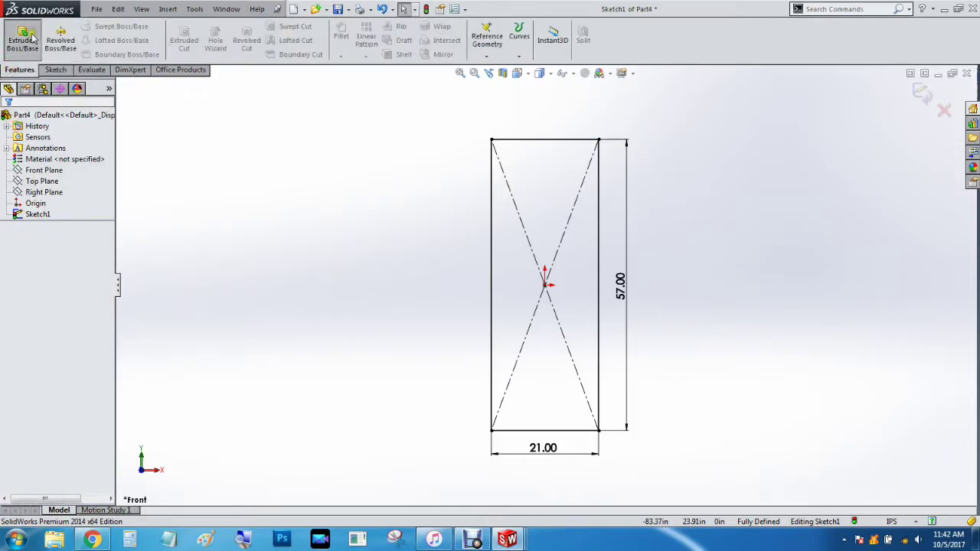
- Extrude the 21 x 57 rectangle mid-plane 0.50 in as Boss-Extrude1, then save
click(22, 40)
click(104, 233)
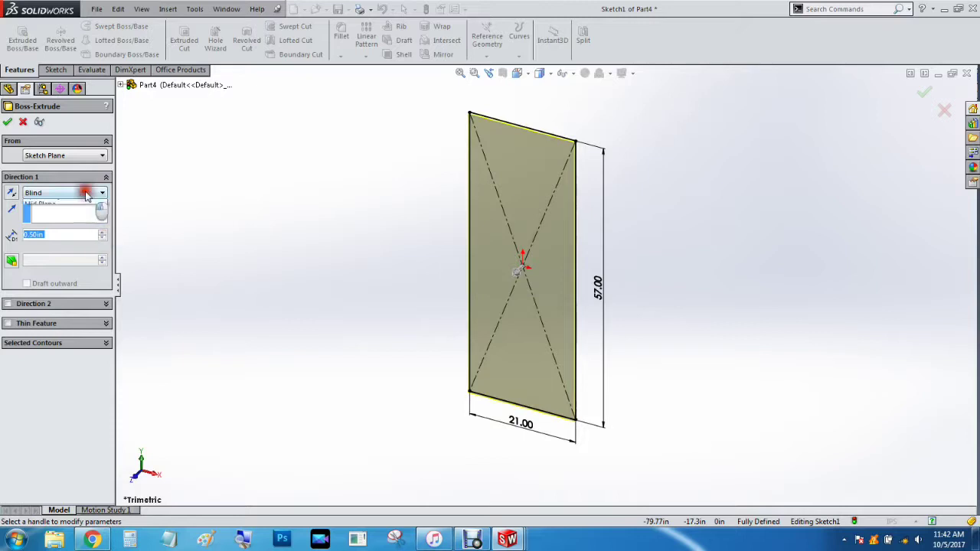
click(88, 192)
click(83, 237)
click(75, 193)
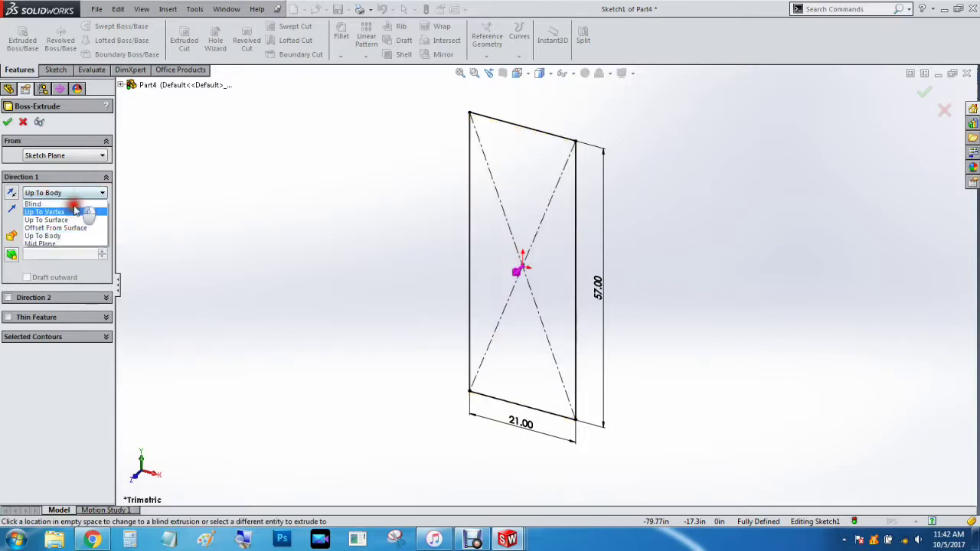
click(74, 239)
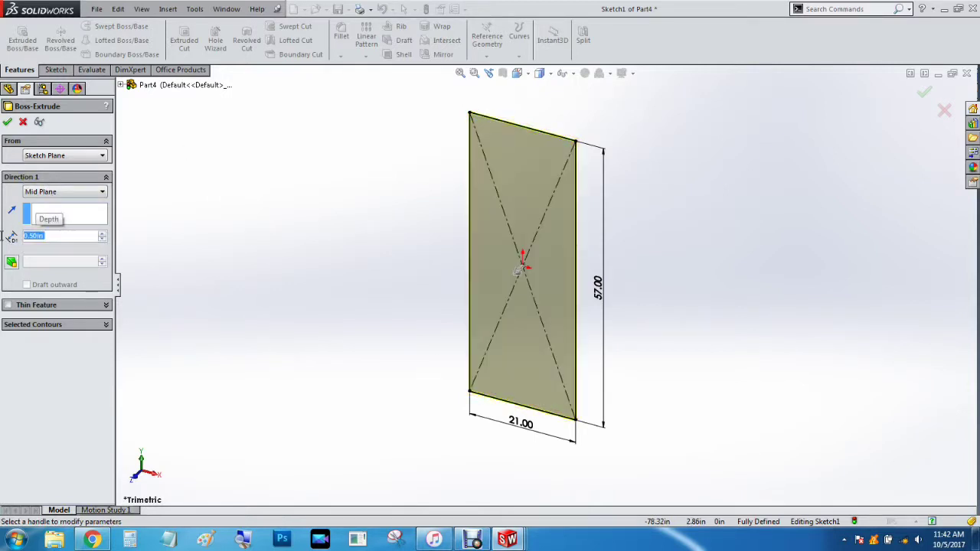
click(7, 122)
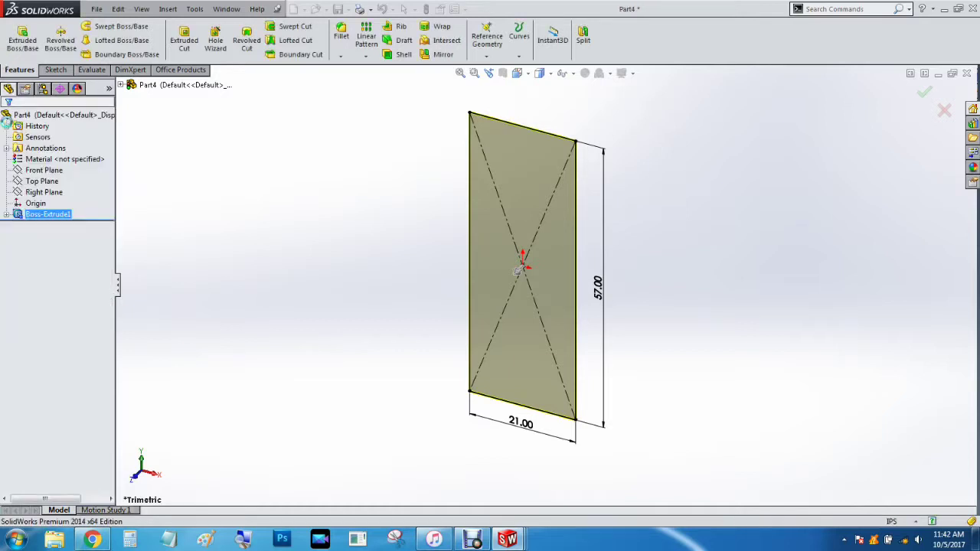
key(ctrl+s)
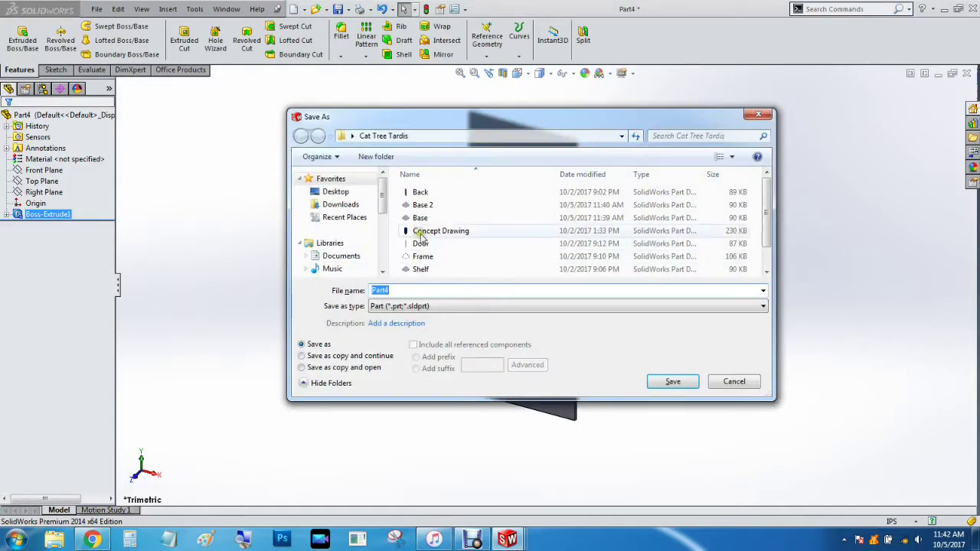
- Save the panel as Back in Cat Tree Tardis, replacing the existing Back file
click(421, 192)
click(680, 382)
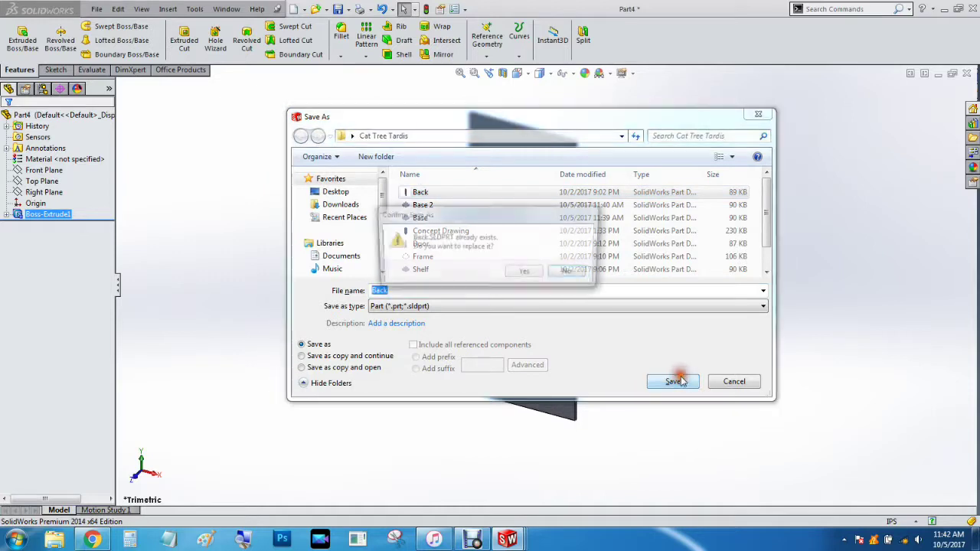
click(521, 274)
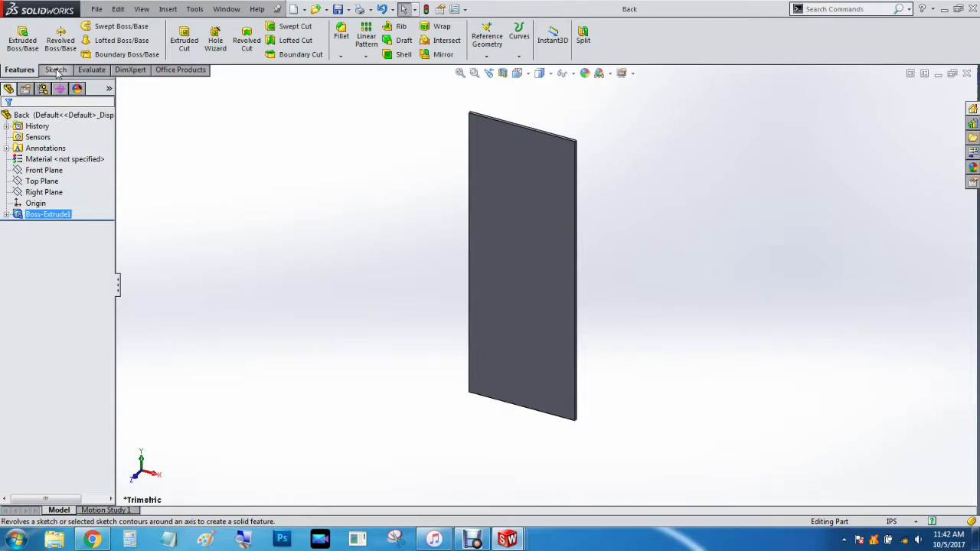
- Create a new part, Part5, from the Part template
click(97, 8)
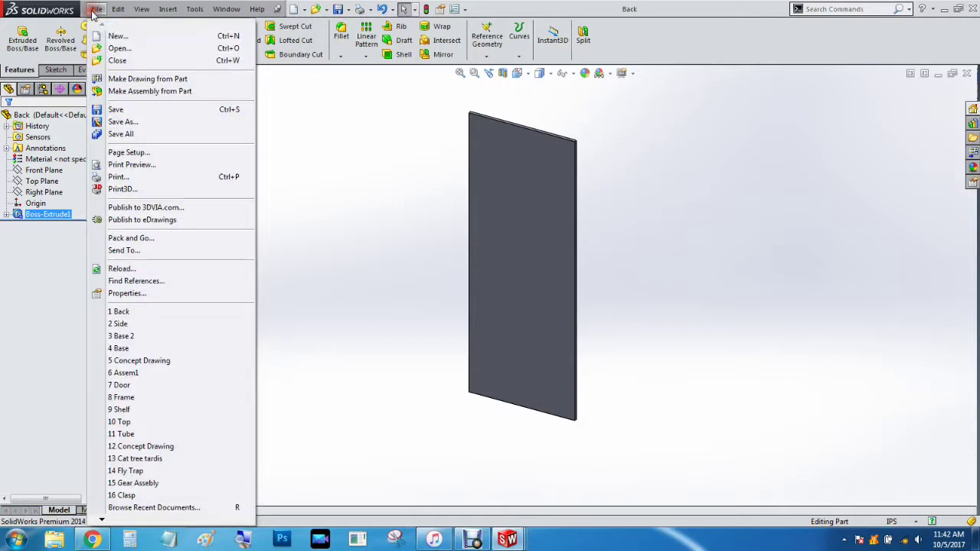
mouse_move(118, 8)
click(127, 25)
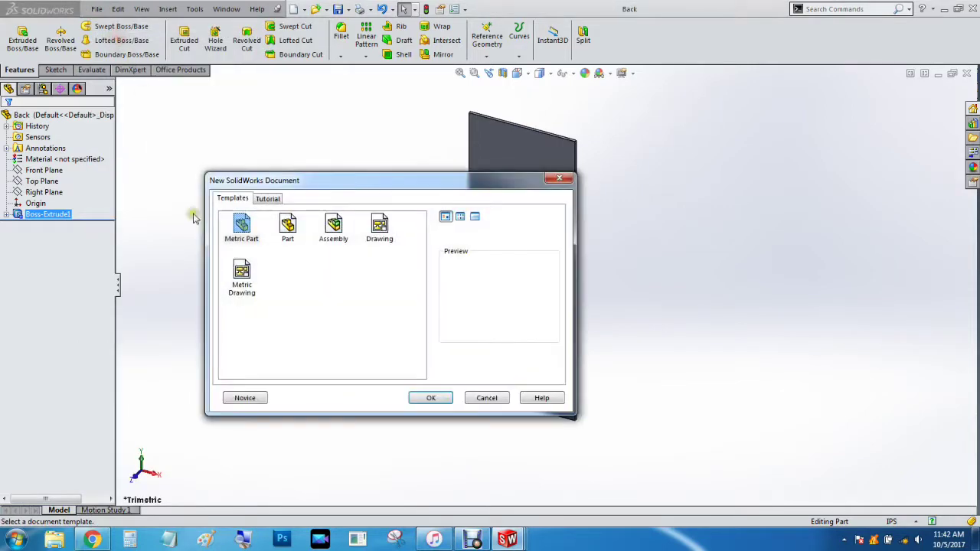
click(287, 228)
click(429, 398)
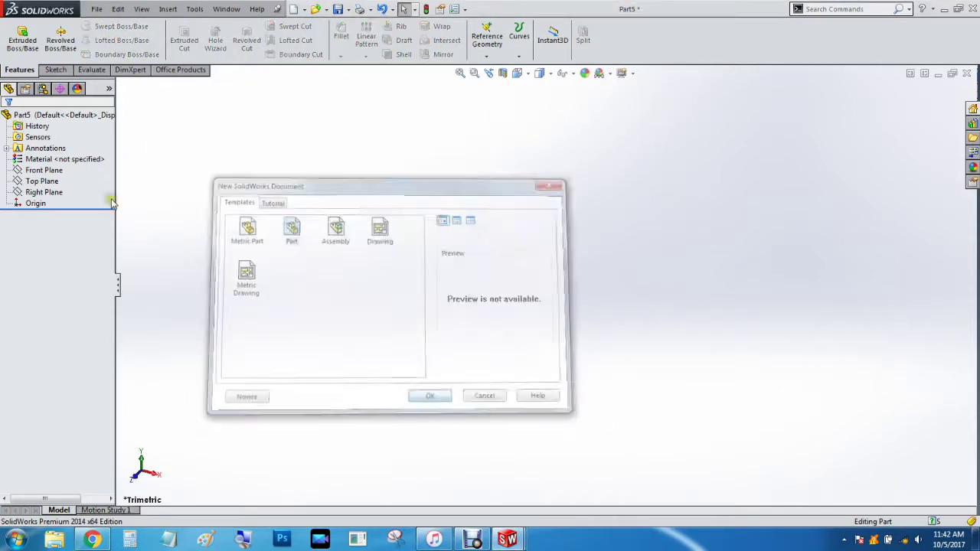
- Draw a centre rectangle from the origin on the Top Plane
click(41, 181)
click(55, 70)
click(79, 54)
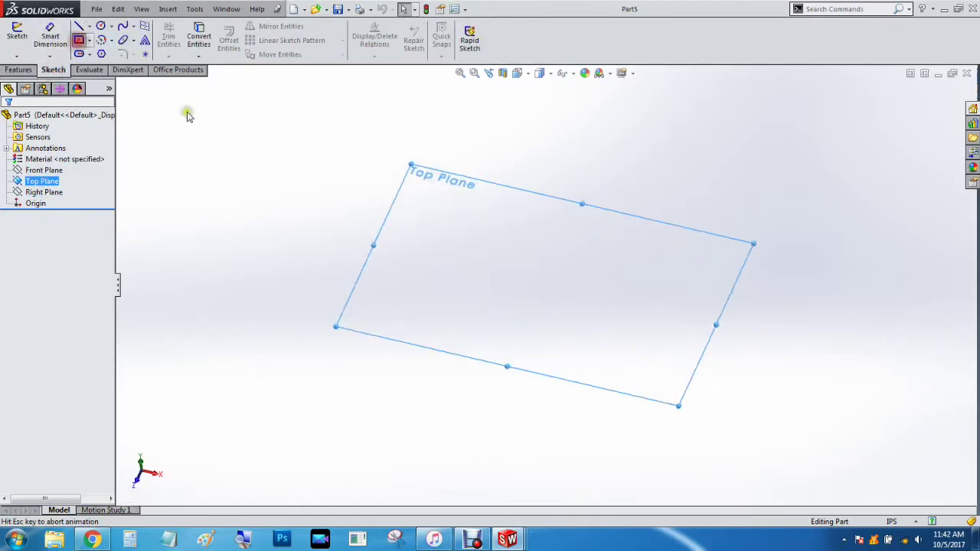
click(545, 286)
click(481, 345)
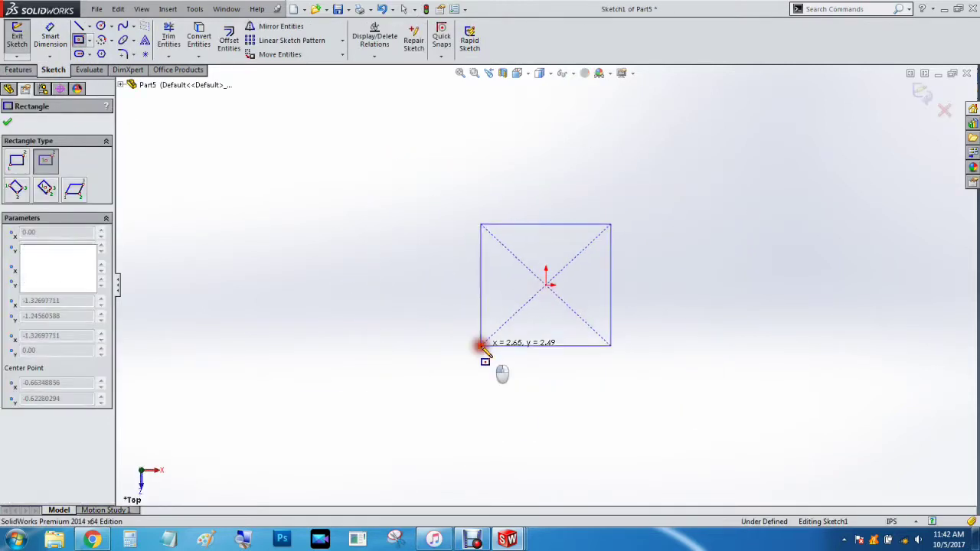
key(Escape)
- Dimension the rectangle's top and right edges to 24 each, making a square
click(546, 223)
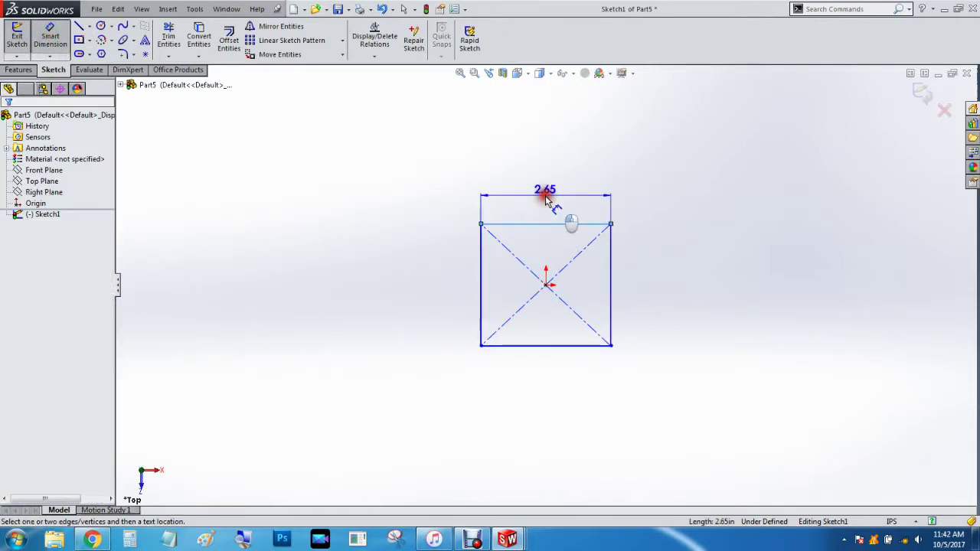
click(570, 195)
text(24)
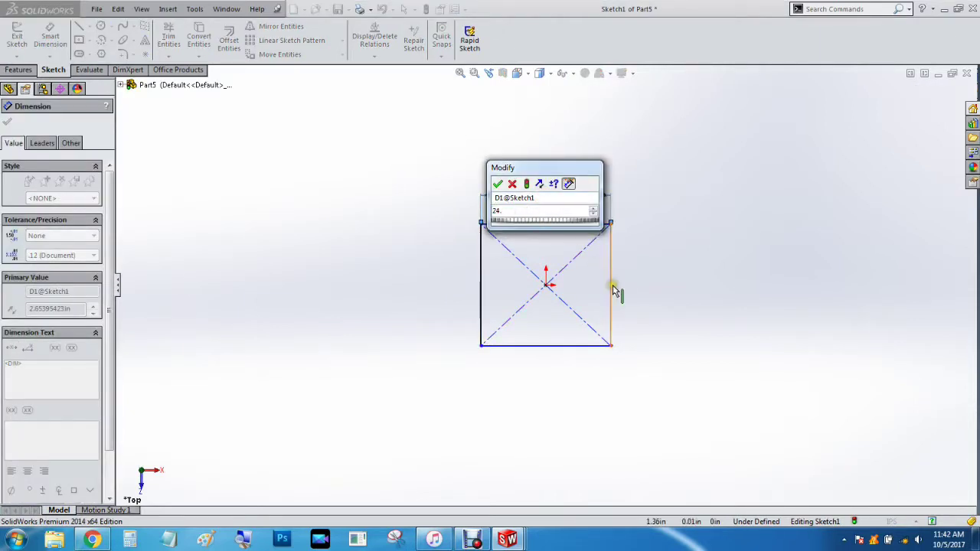
key(Return)
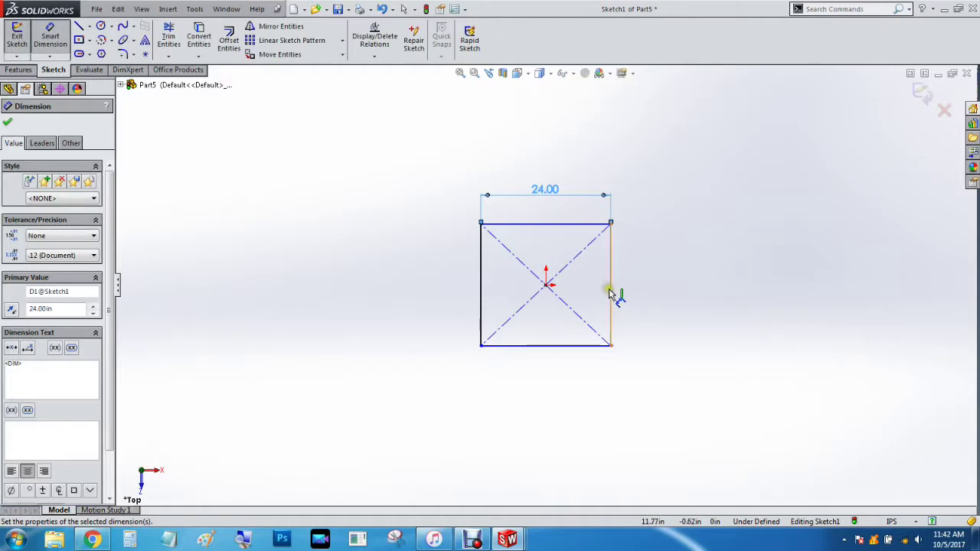
click(611, 289)
click(639, 297)
text(24)
key(Return)
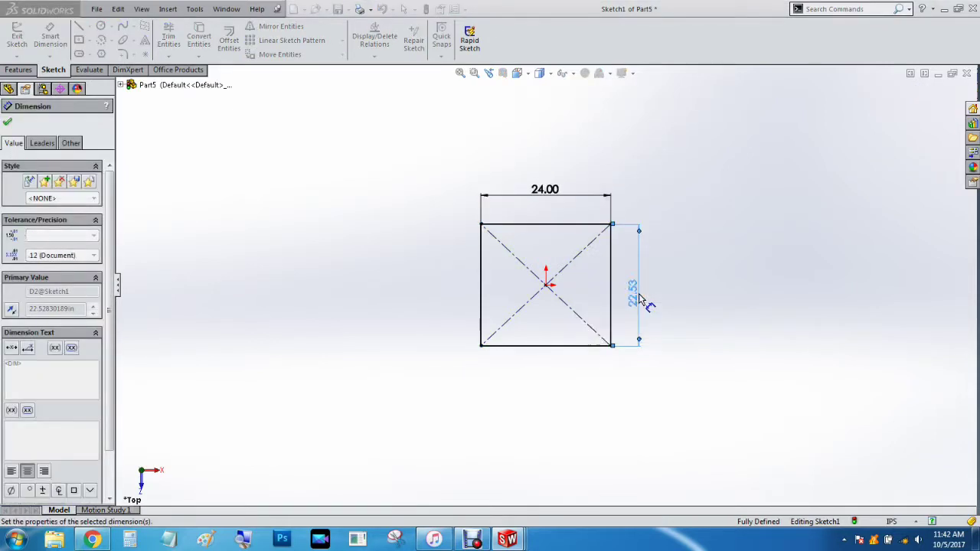
click(6, 122)
click(17, 69)
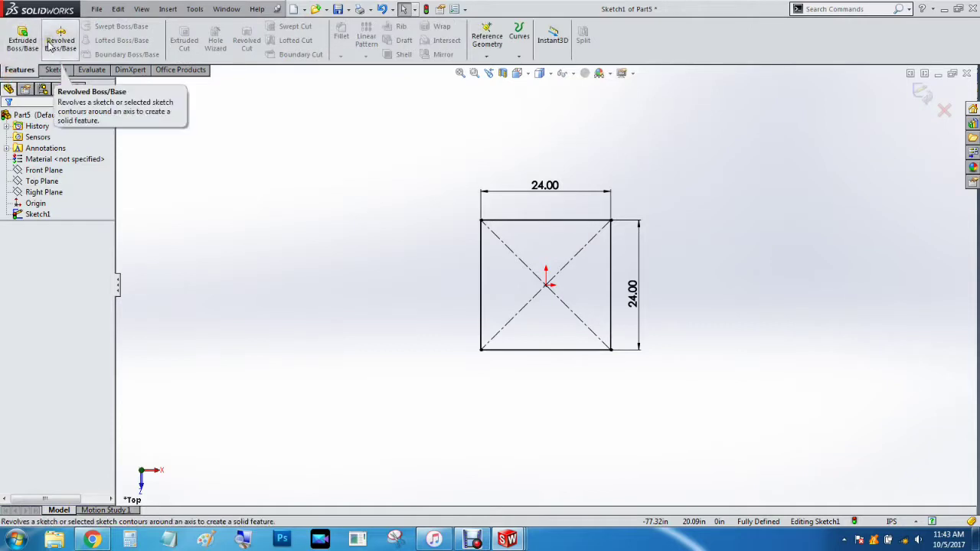
- Extrude the 24 x 24 square mid-plane to 1.00 in depth, then save
click(22, 38)
click(67, 193)
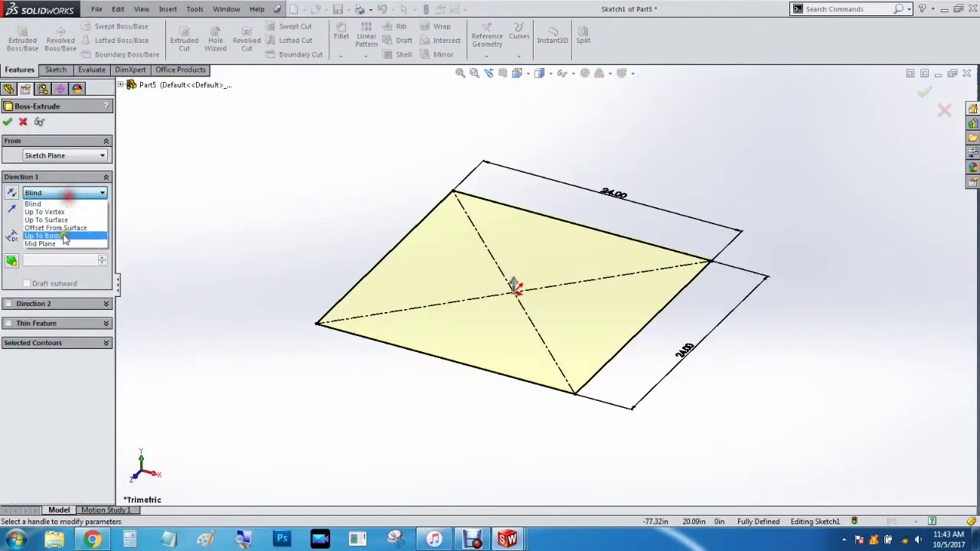
click(54, 244)
text(10in)
key(Return)
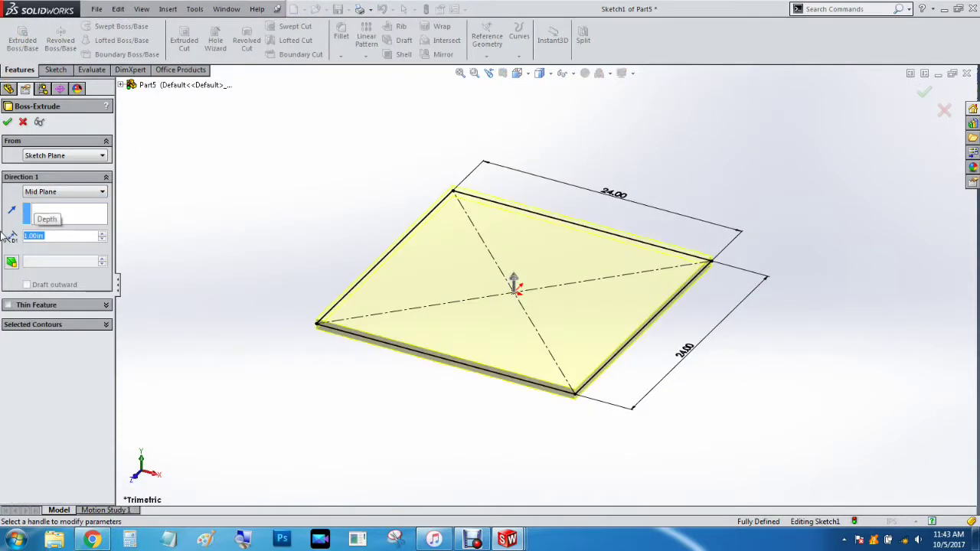
click(7, 121)
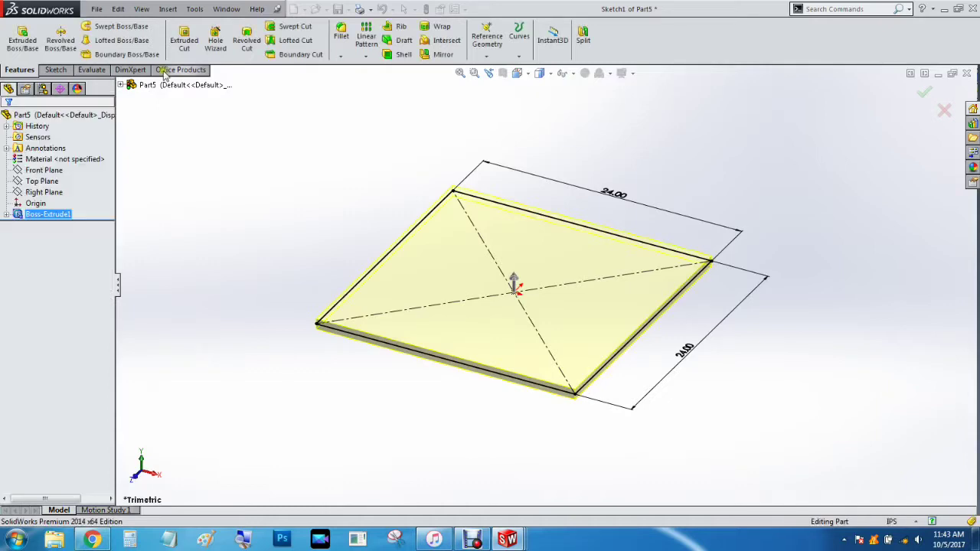
key(ctrl+s)
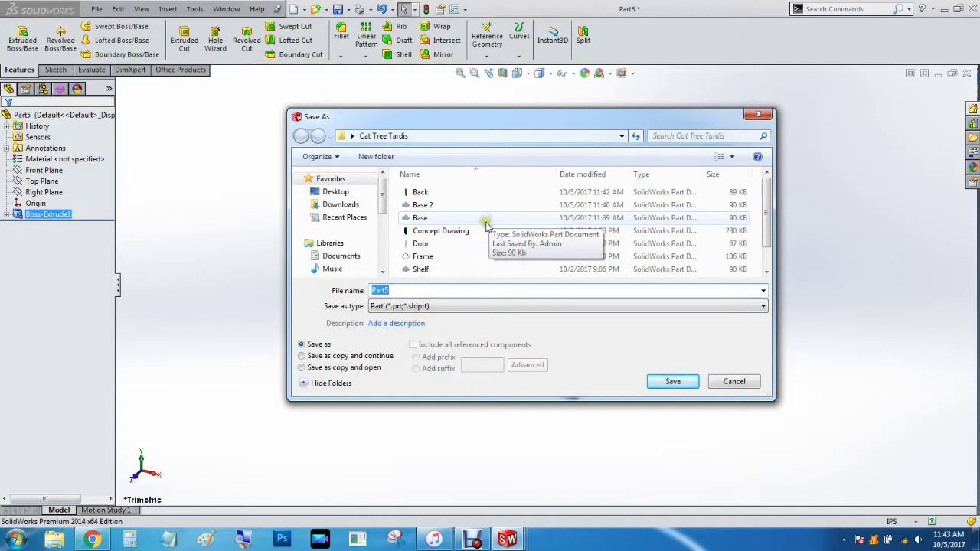
- Save the plate as Top in Cat Tree Tardis, replacing the existing Top file
drag(766, 219, 769, 244)
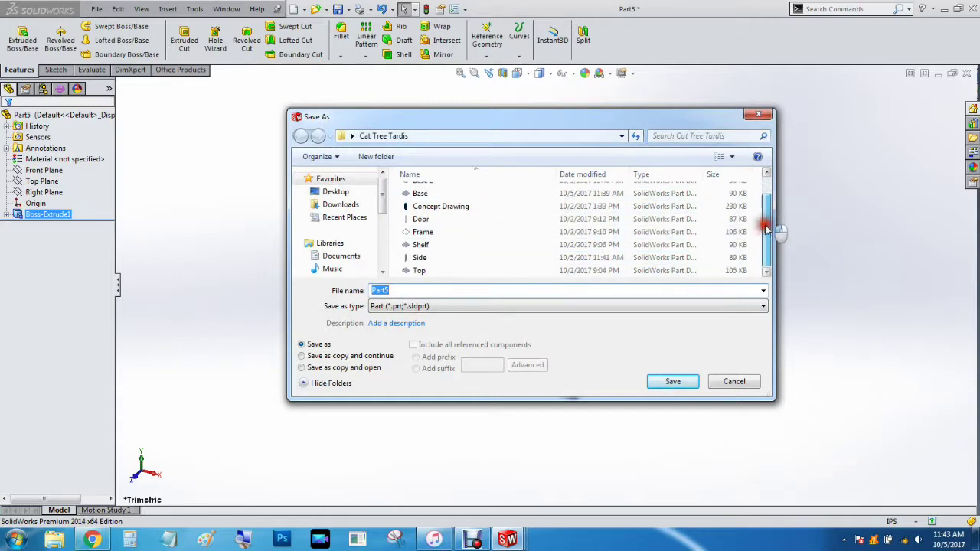
click(427, 271)
click(660, 381)
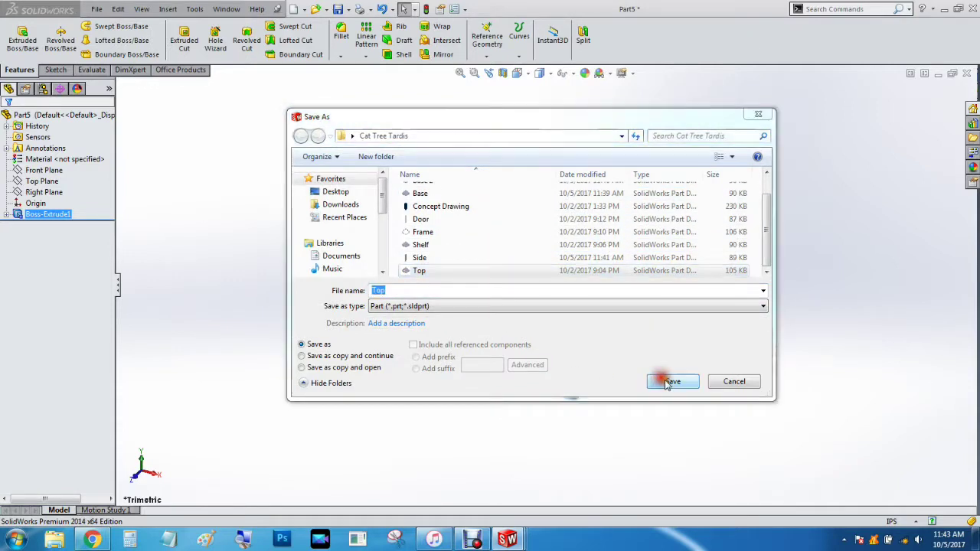
click(535, 275)
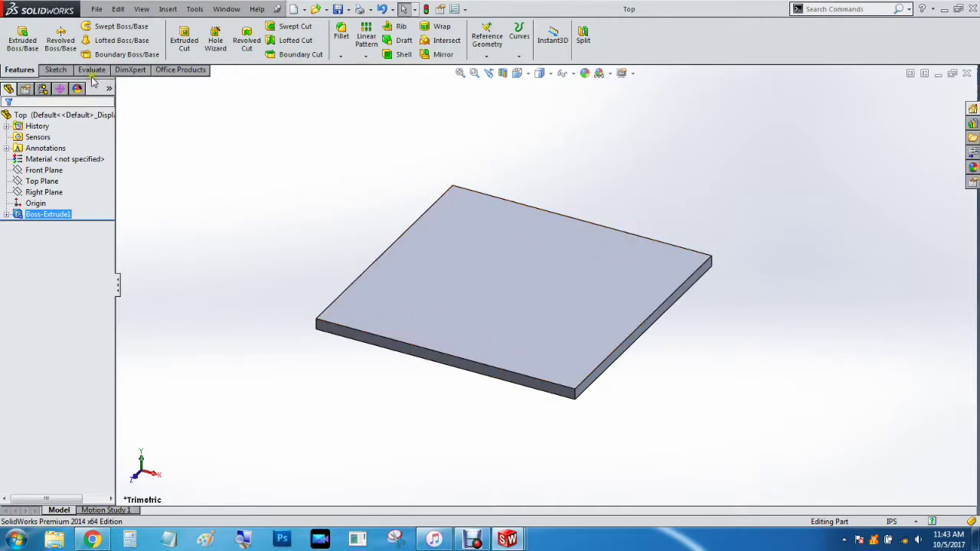
- Sketch a circle on the plate's top face near its left corner
click(55, 70)
click(100, 25)
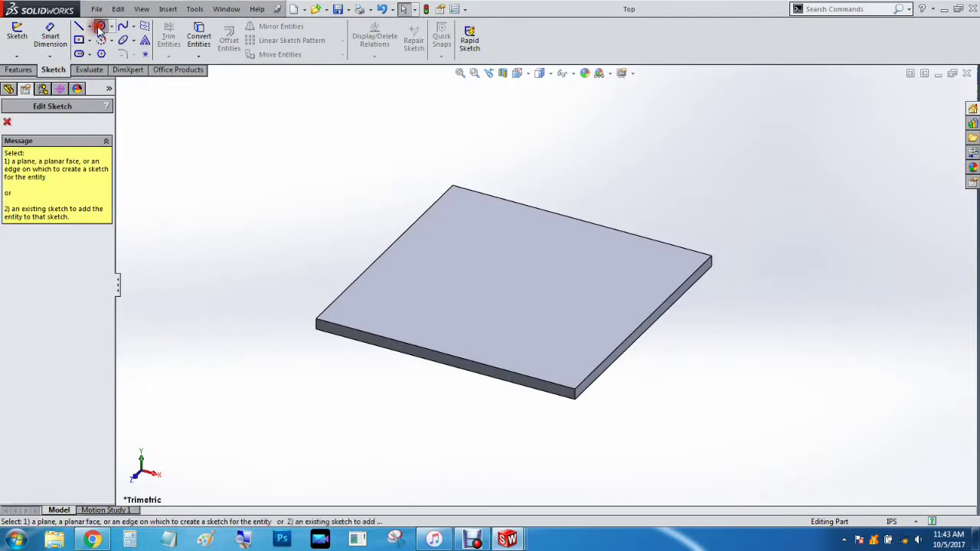
click(437, 264)
click(422, 292)
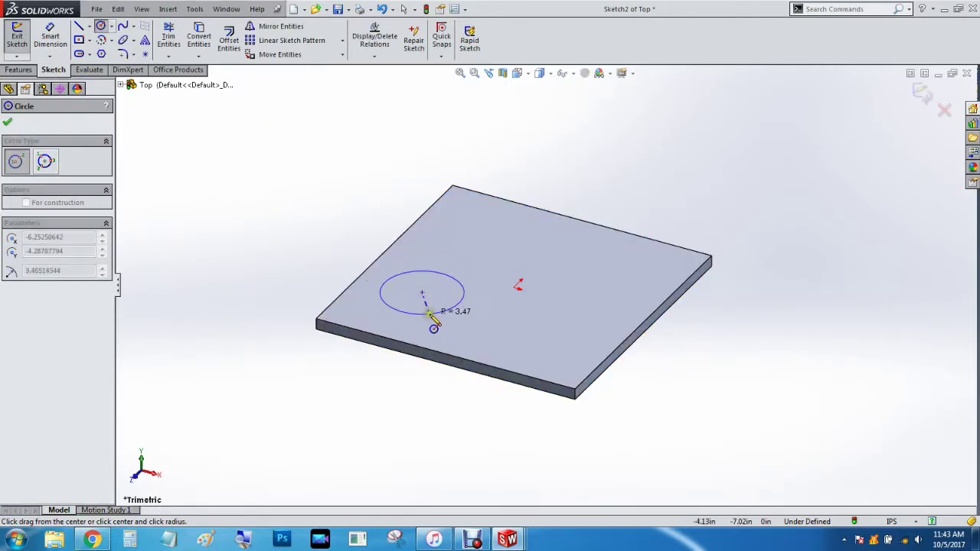
click(429, 314)
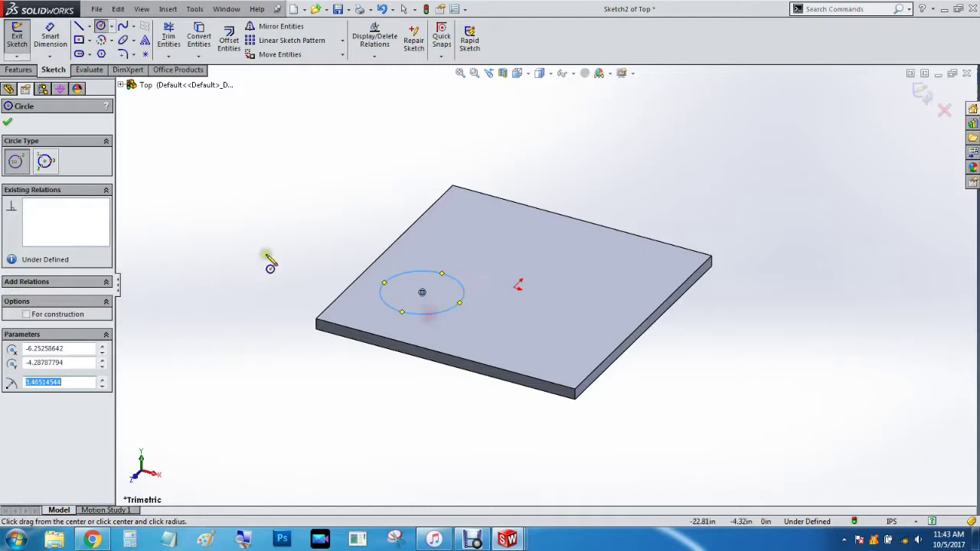
click(6, 127)
- Cut the circle through the plate as Cut-Extrude1 and save the part
click(14, 70)
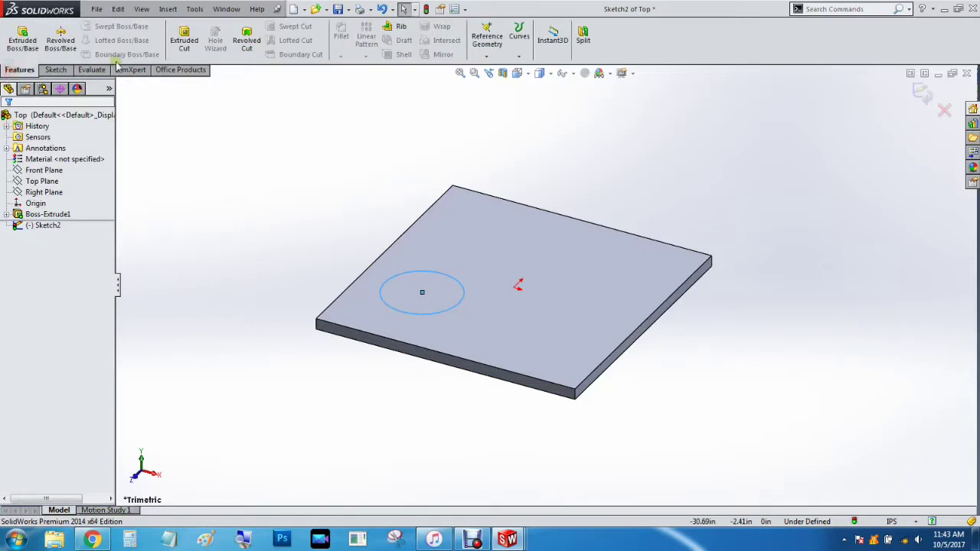
click(184, 43)
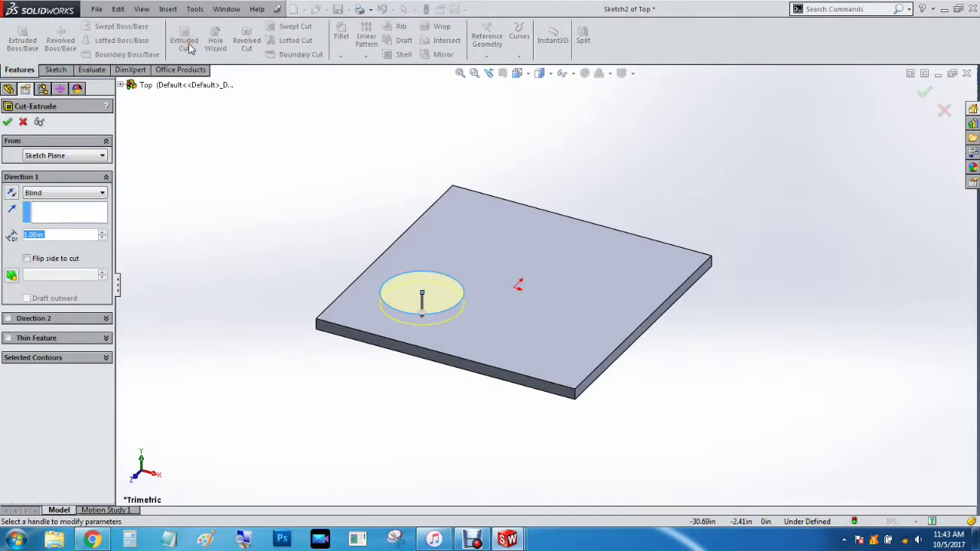
click(9, 124)
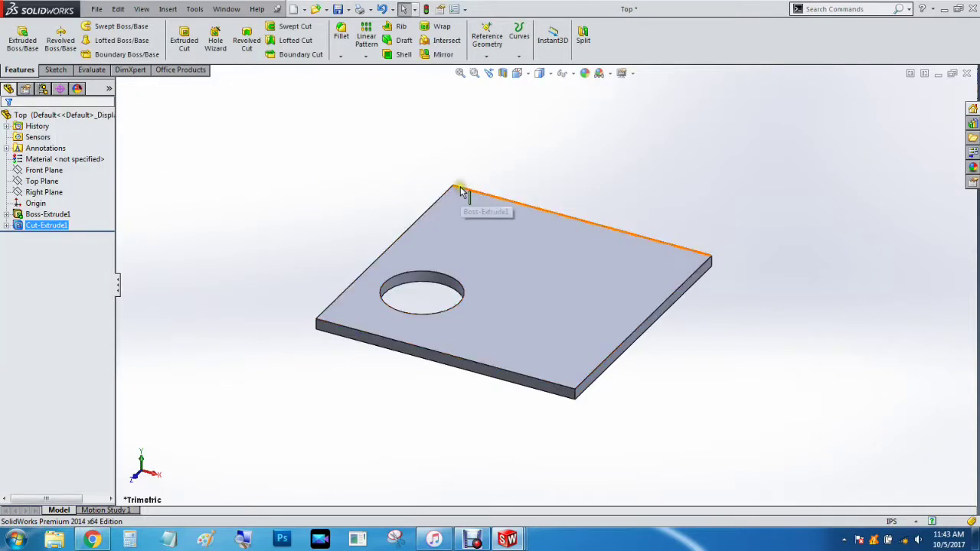
key(ctrl+s)
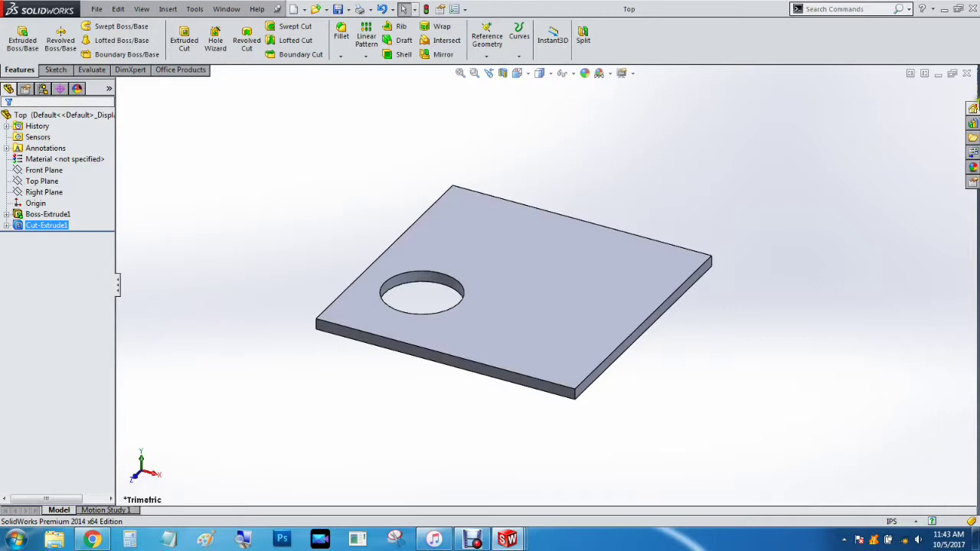
- Create Part6 and draw a centre rectangle from the origin on the Top Plane
click(98, 9)
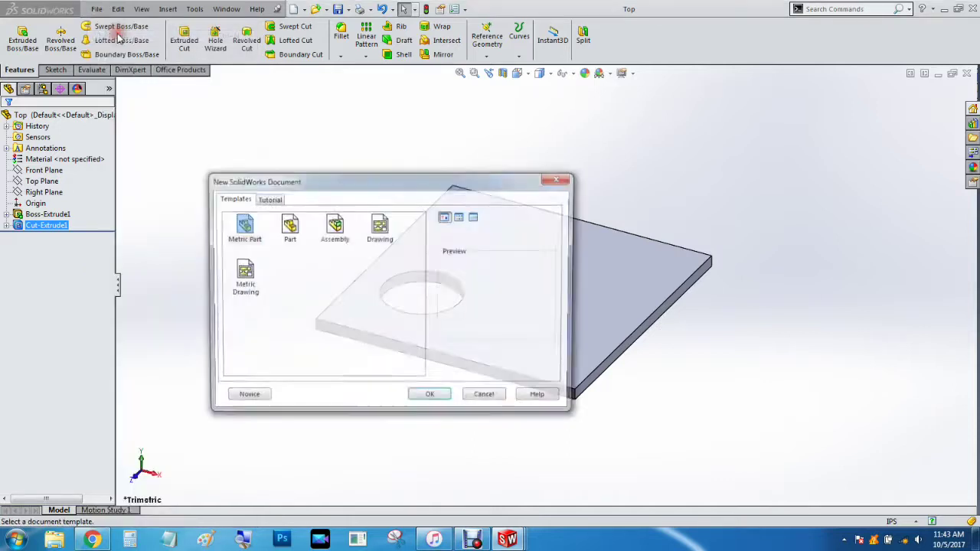
click(280, 224)
click(434, 398)
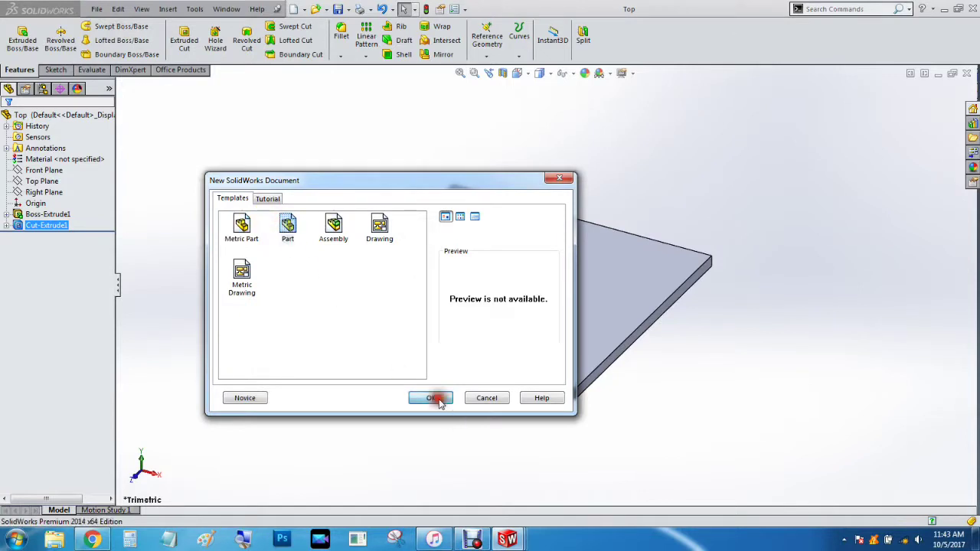
click(52, 69)
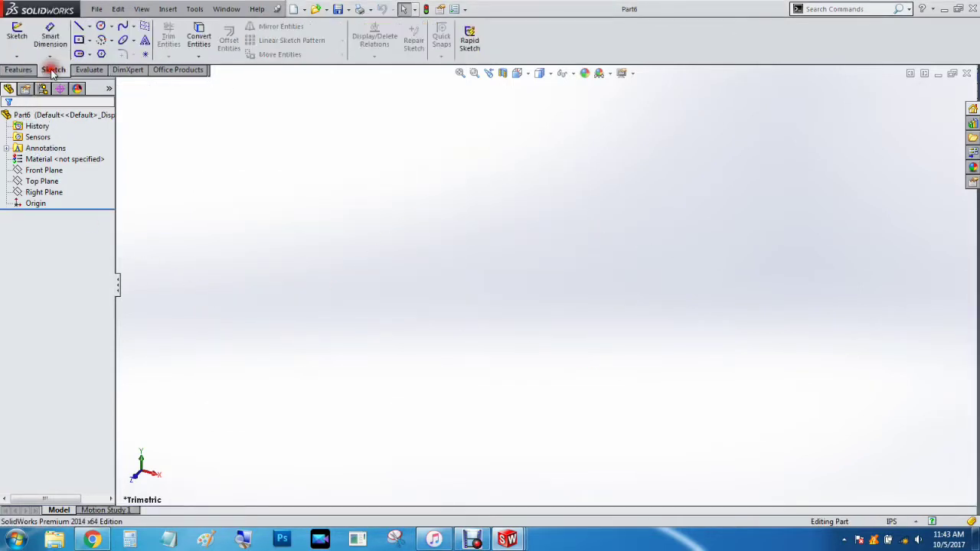
click(78, 32)
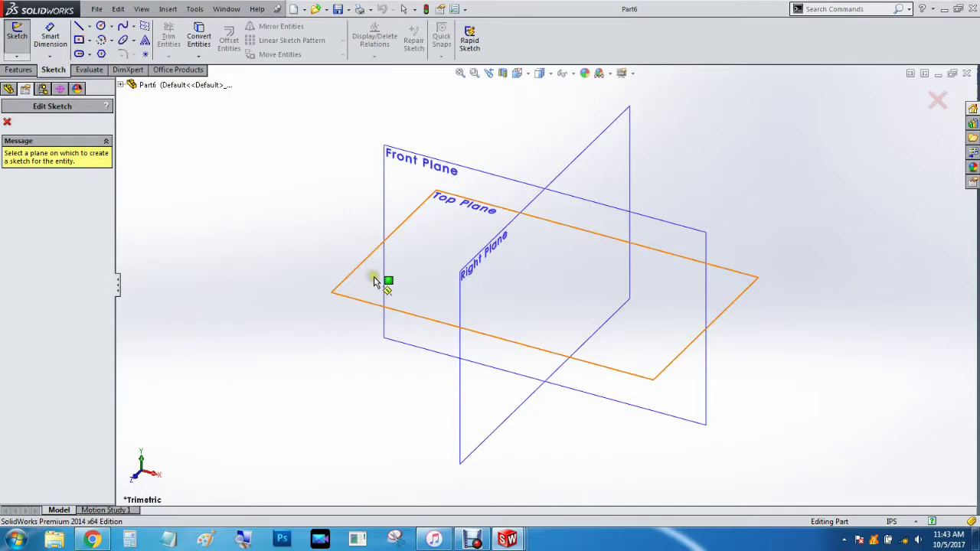
click(374, 281)
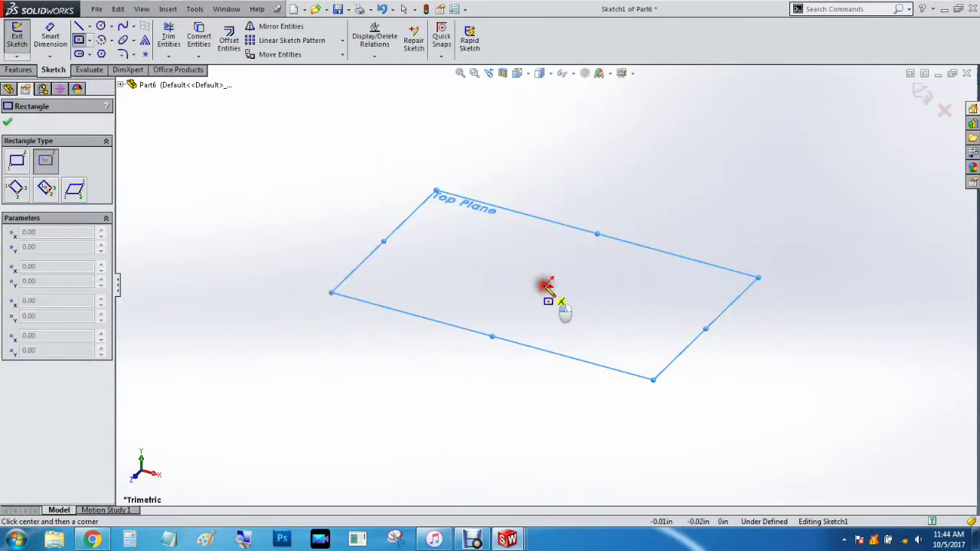
click(546, 286)
click(439, 302)
- Dimension the rectangle's bottom and right edges to 21 each
click(48, 31)
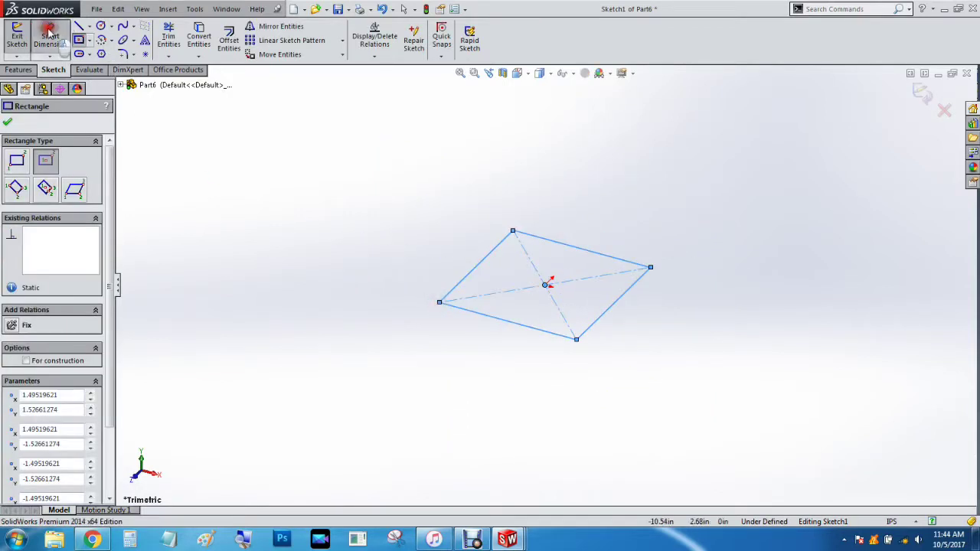
click(553, 340)
click(518, 344)
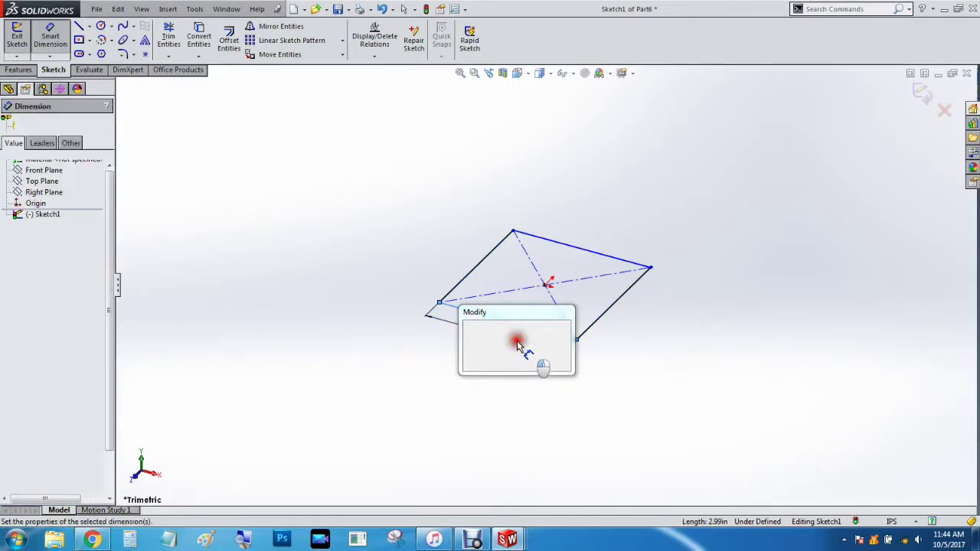
text(21)
key(Return)
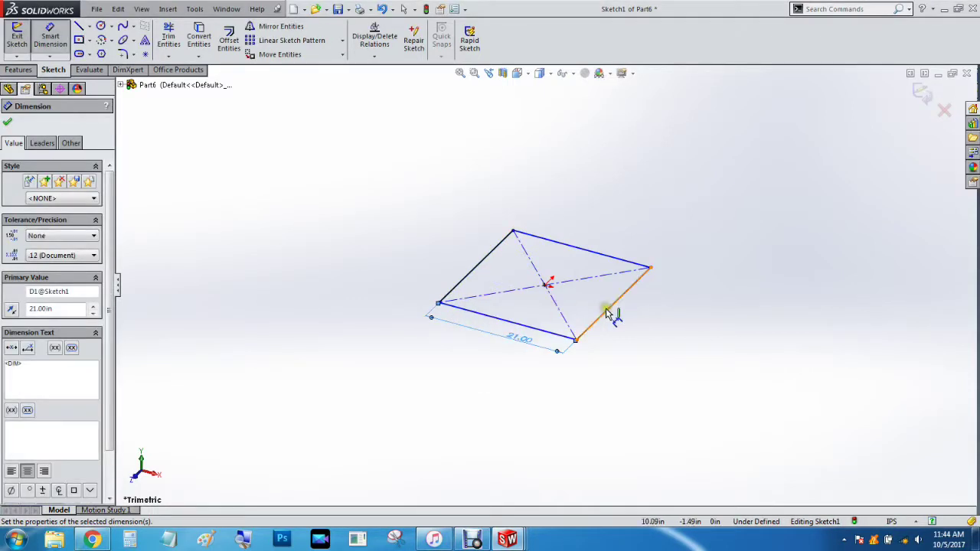
click(608, 313)
click(630, 321)
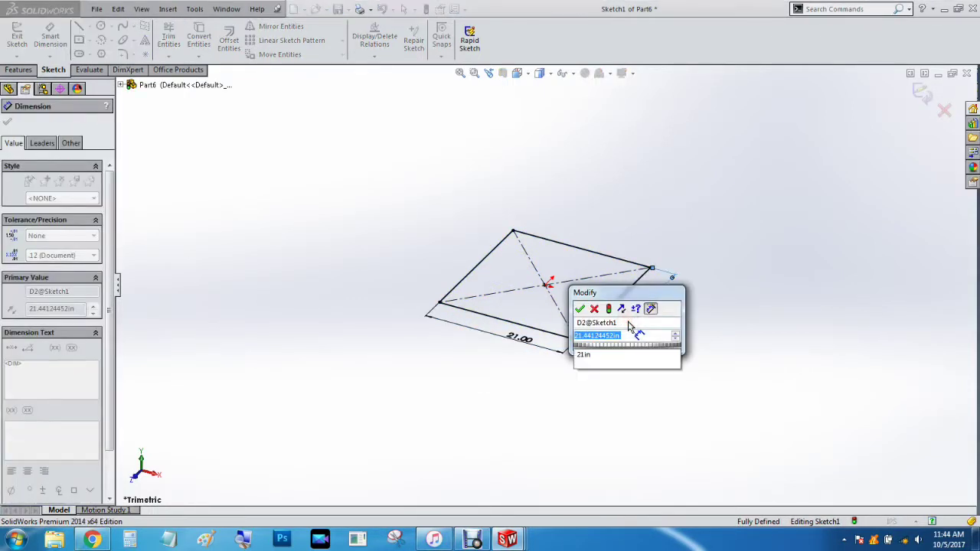
text(21)
key(Return)
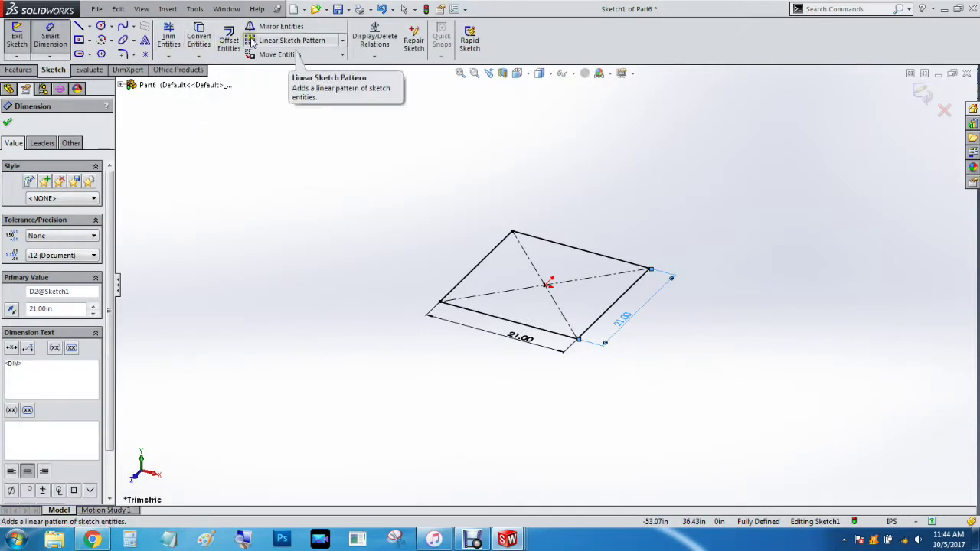
click(228, 38)
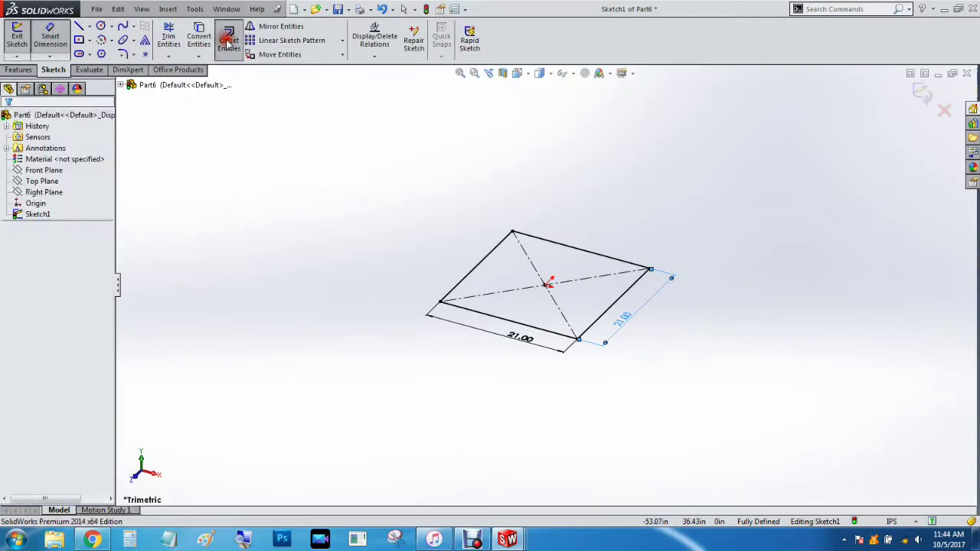
- Offset the 21 x 21 square's outline 0.25 in inward to form the frame's inner edge
click(582, 256)
scroll(536, 299, down, 3)
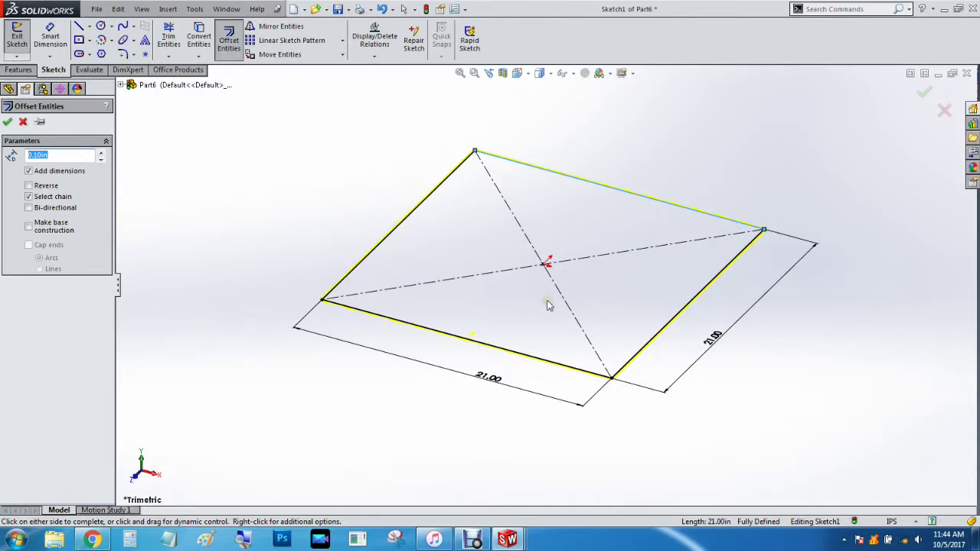
click(141, 461)
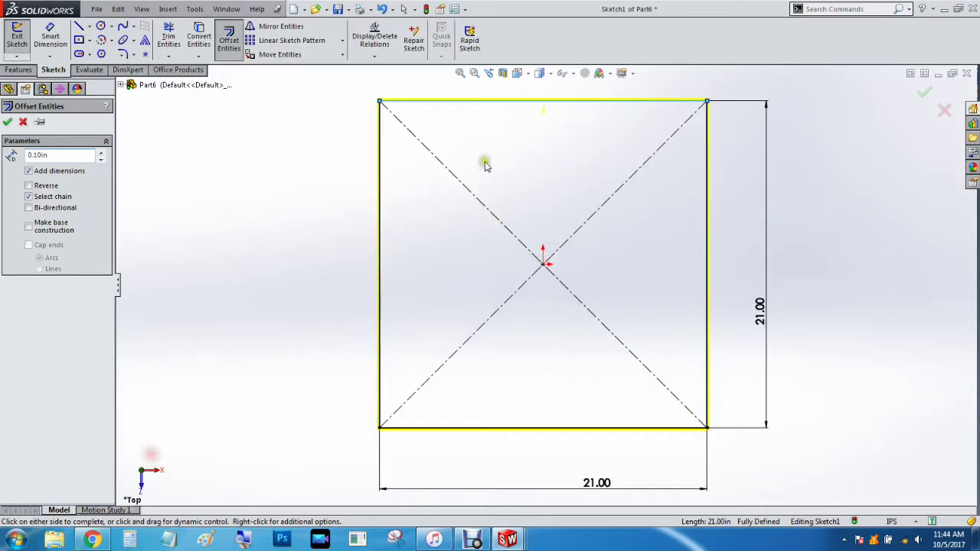
click(32, 158)
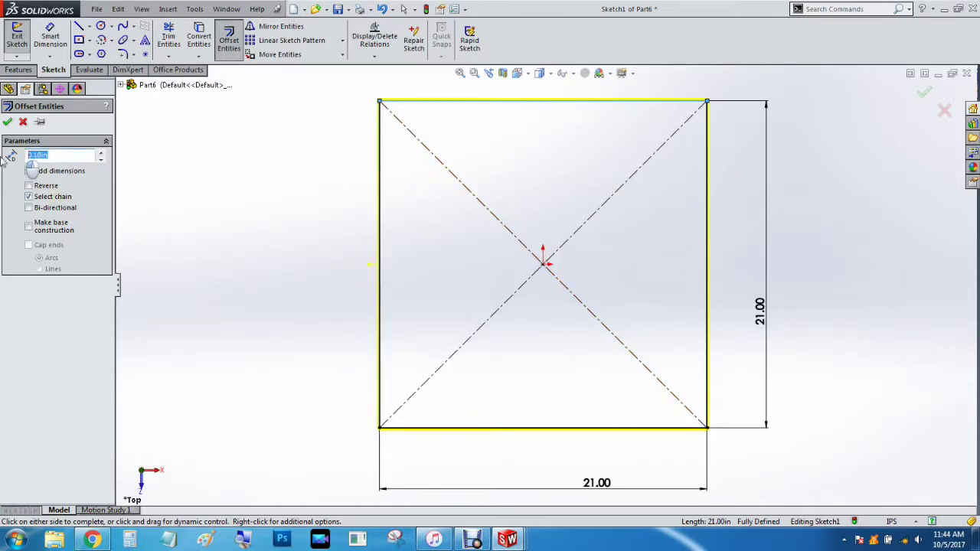
key(Return)
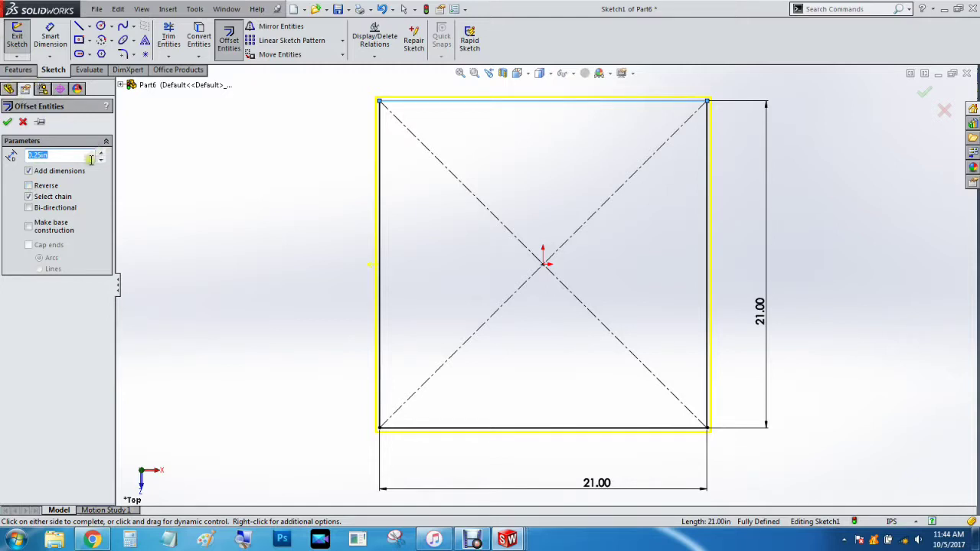
click(31, 186)
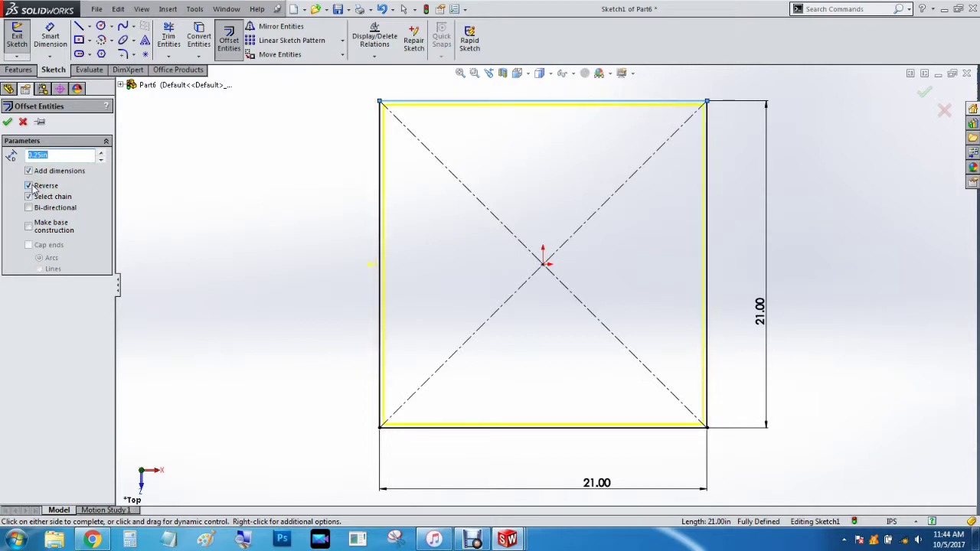
click(7, 121)
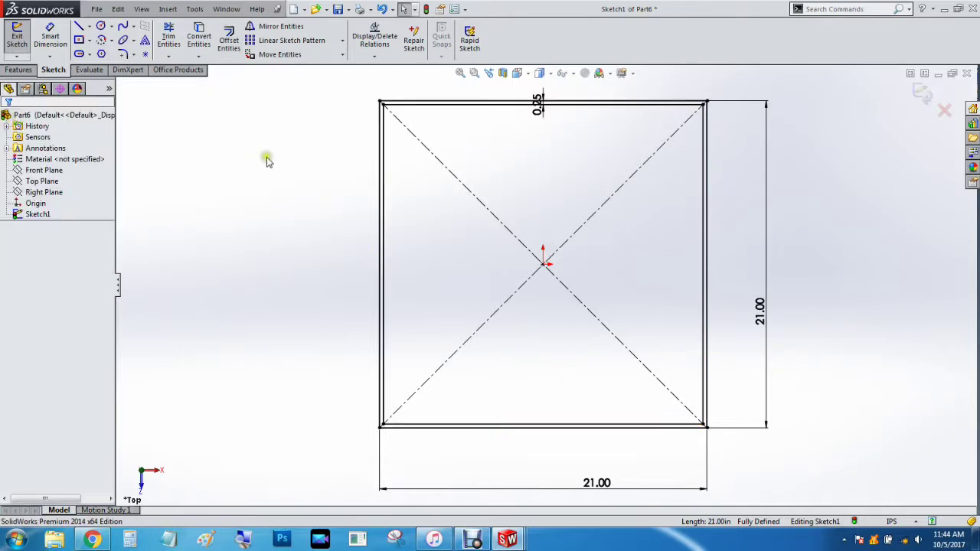
- Extrude the square frame outline 1 in deep with a Mid Plane end condition
click(19, 70)
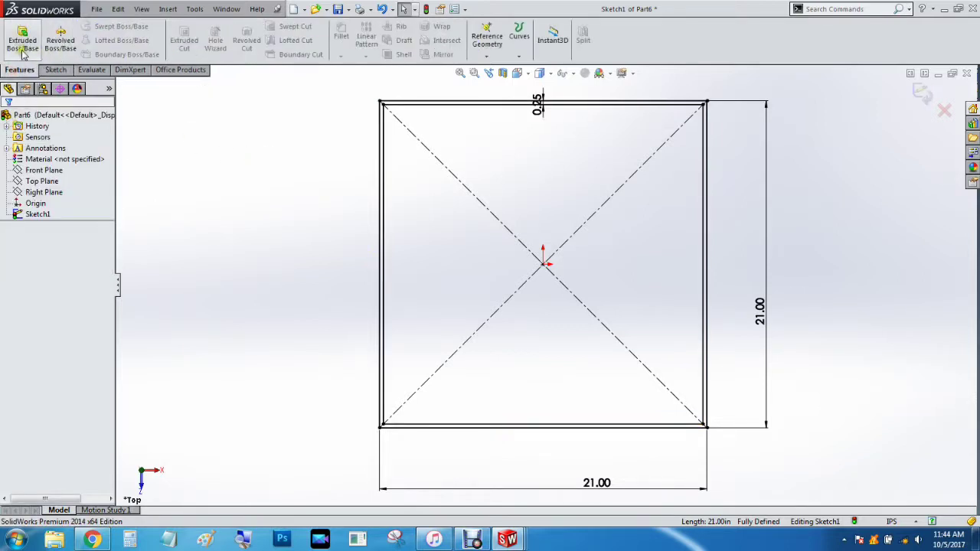
click(19, 42)
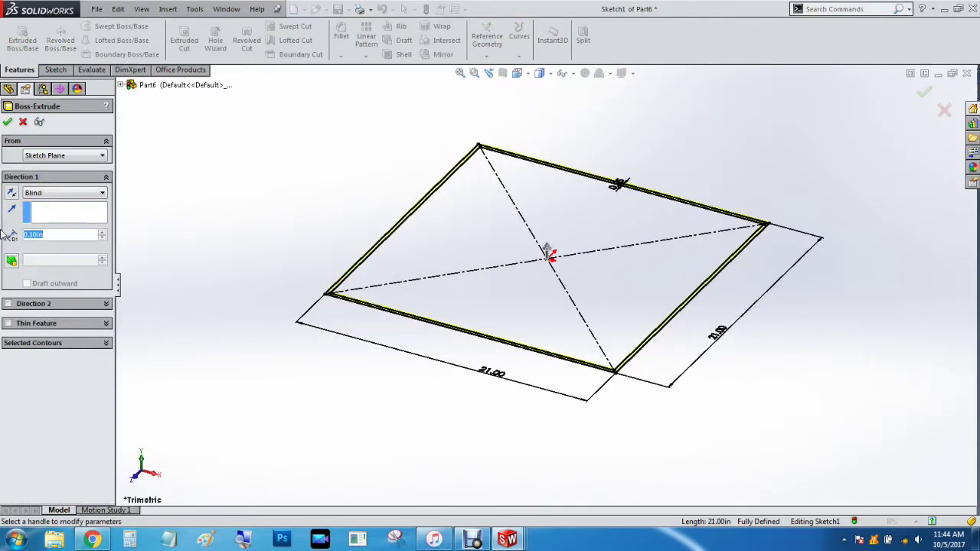
text(1)
key(Return)
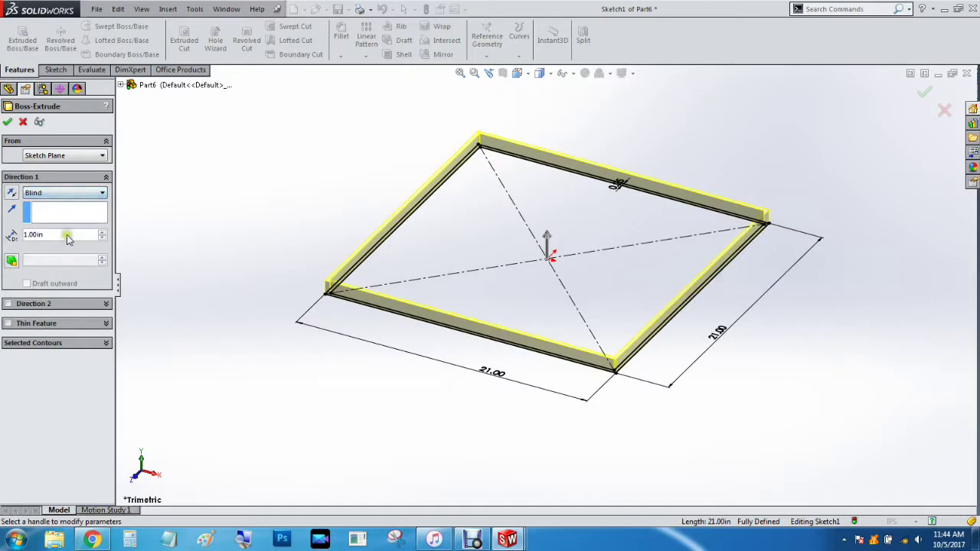
click(63, 193)
click(52, 243)
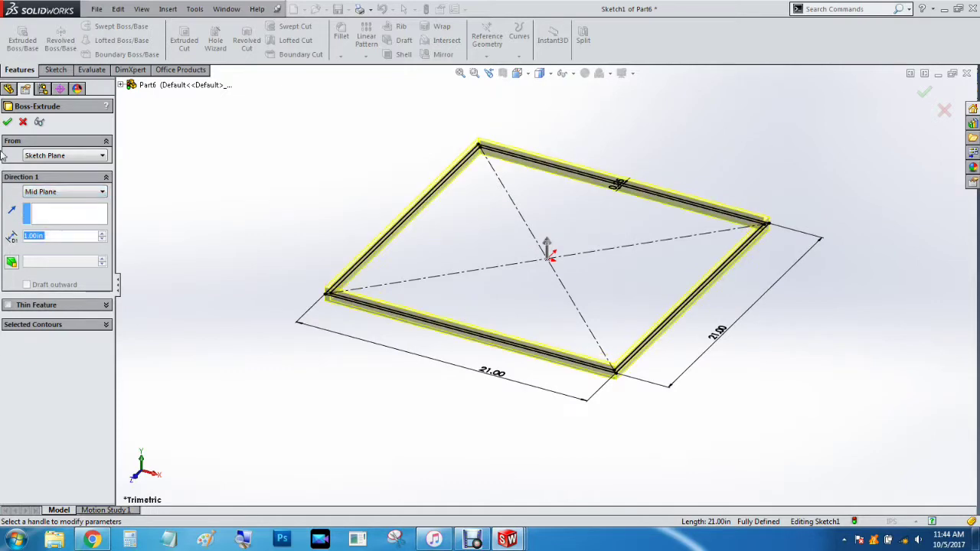
click(8, 124)
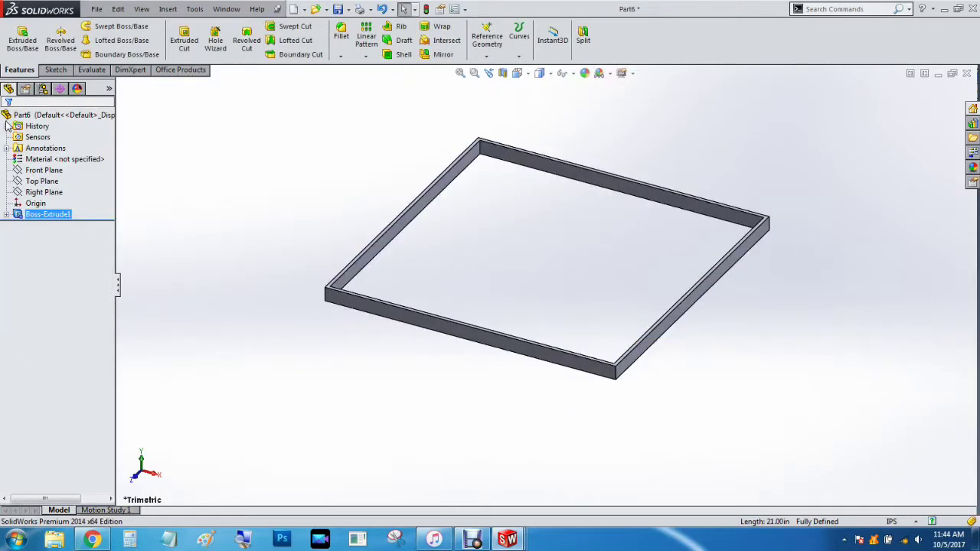
- Save the part as Frame, replacing the existing Frame file
key(ctrl+s)
click(422, 256)
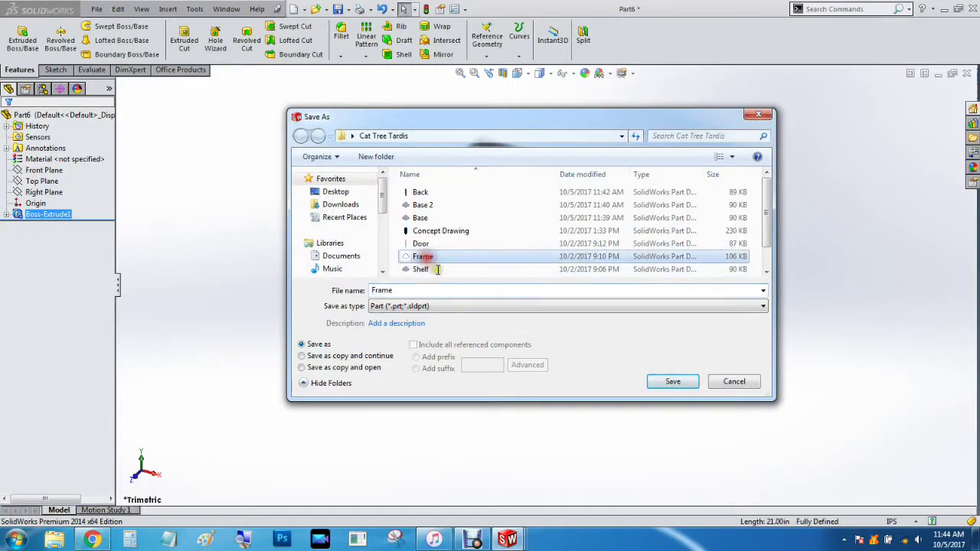
click(678, 383)
click(525, 274)
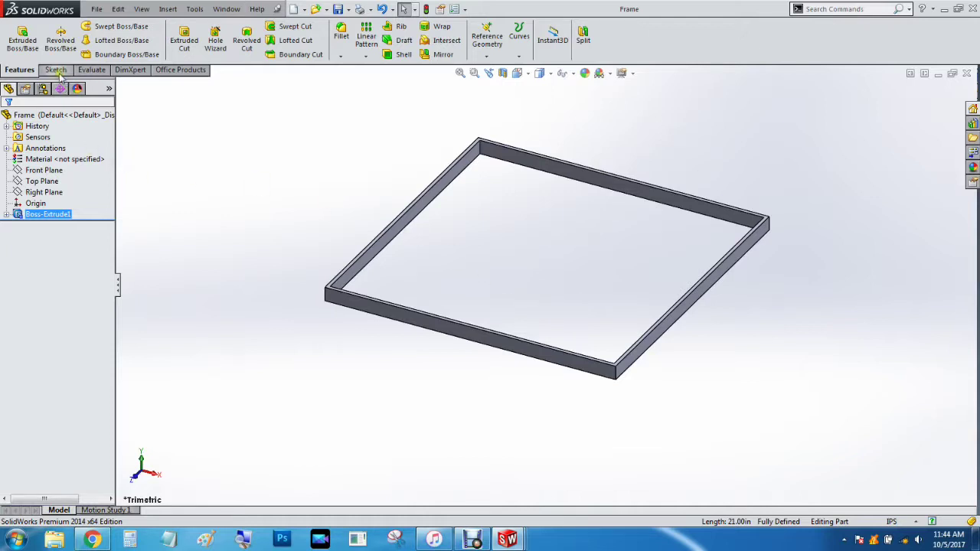
click(97, 10)
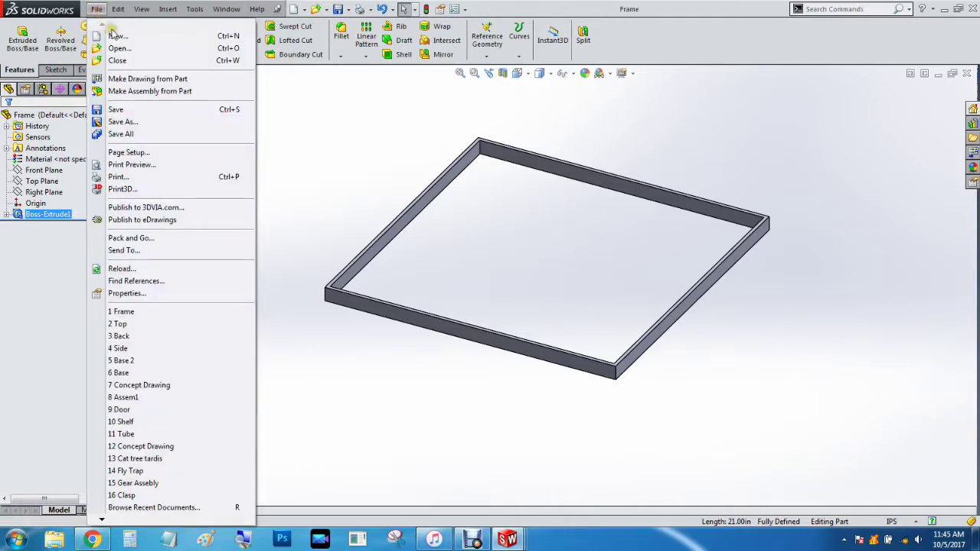
- Create a new part and sketch a centre rectangle on the Top Plane at the origin
click(113, 37)
click(286, 224)
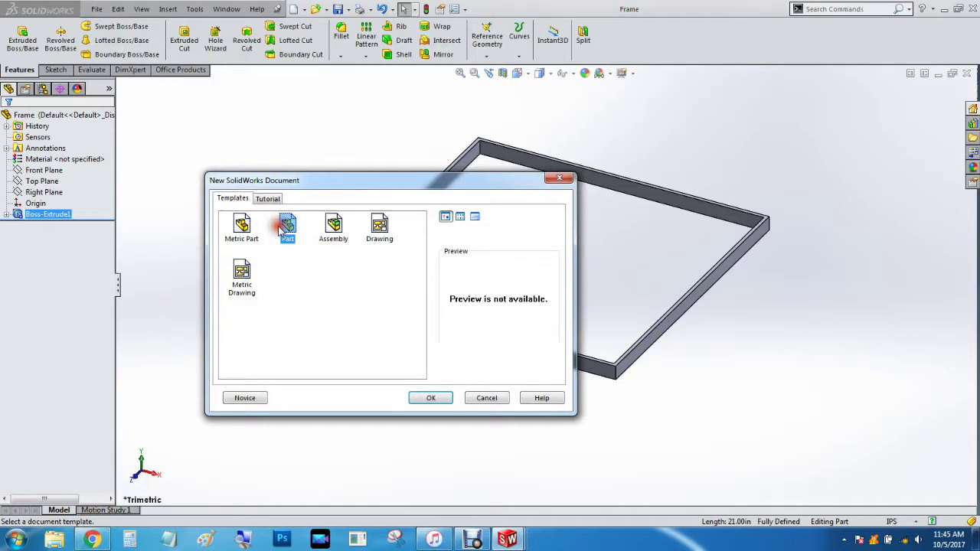
click(418, 406)
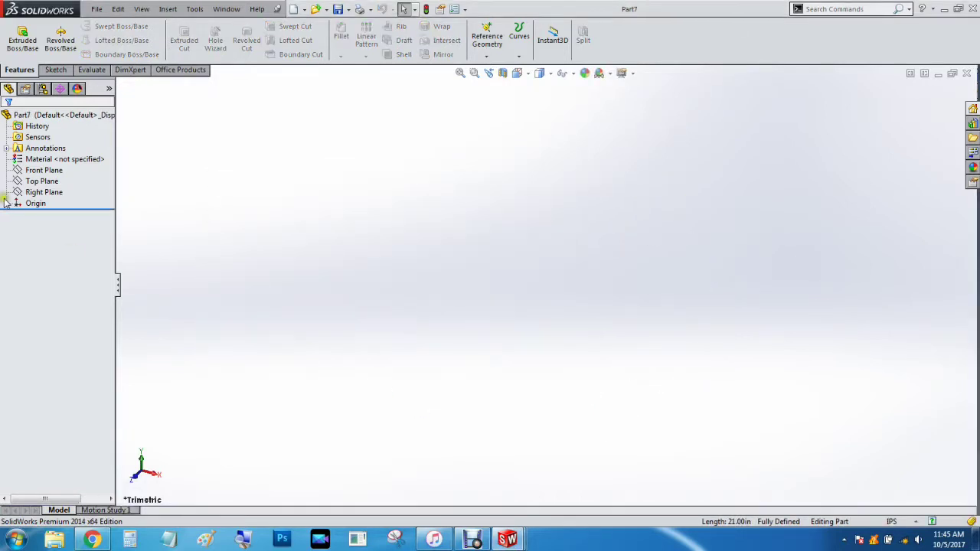
click(23, 184)
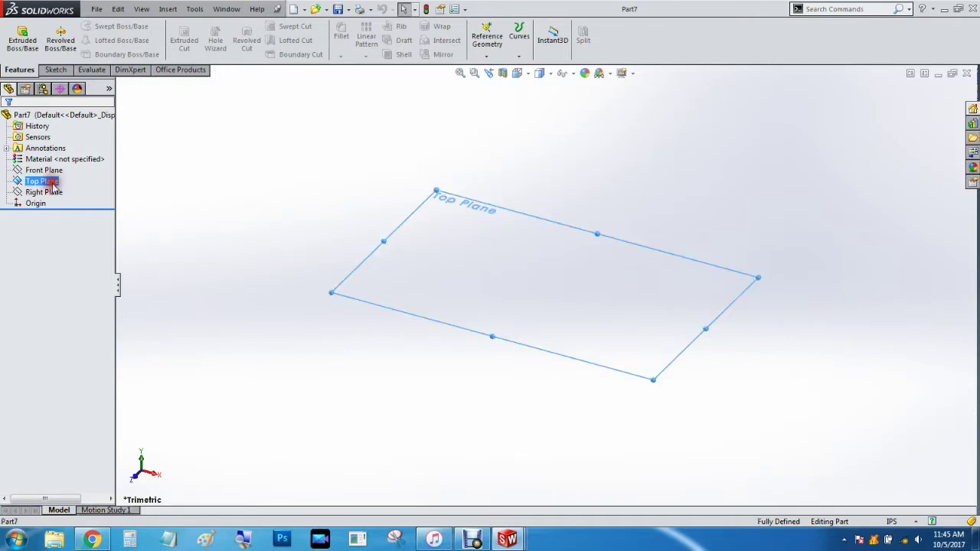
click(58, 71)
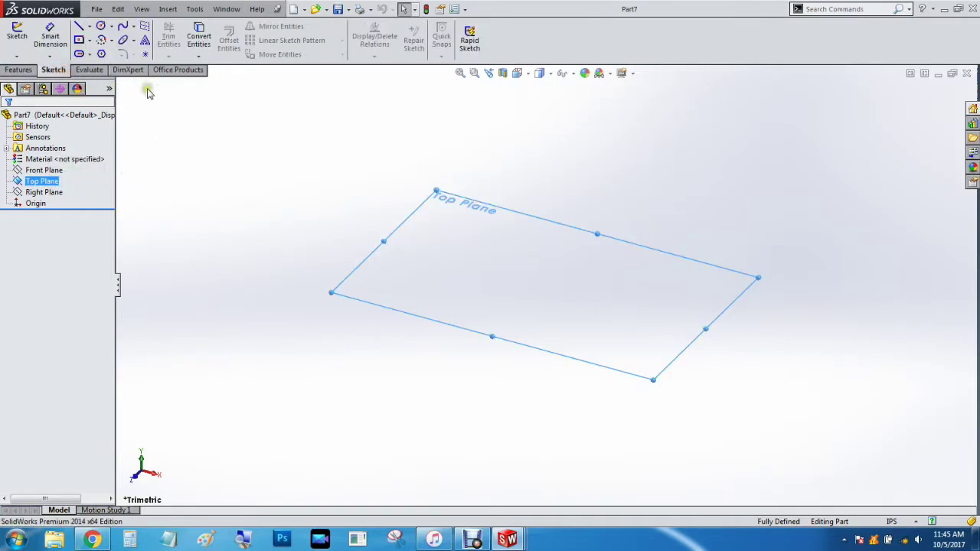
click(79, 40)
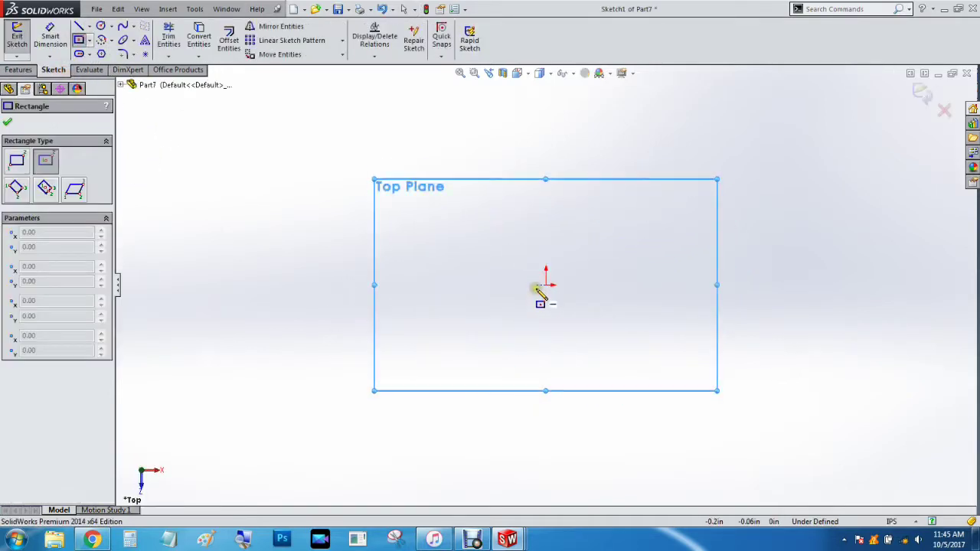
click(545, 284)
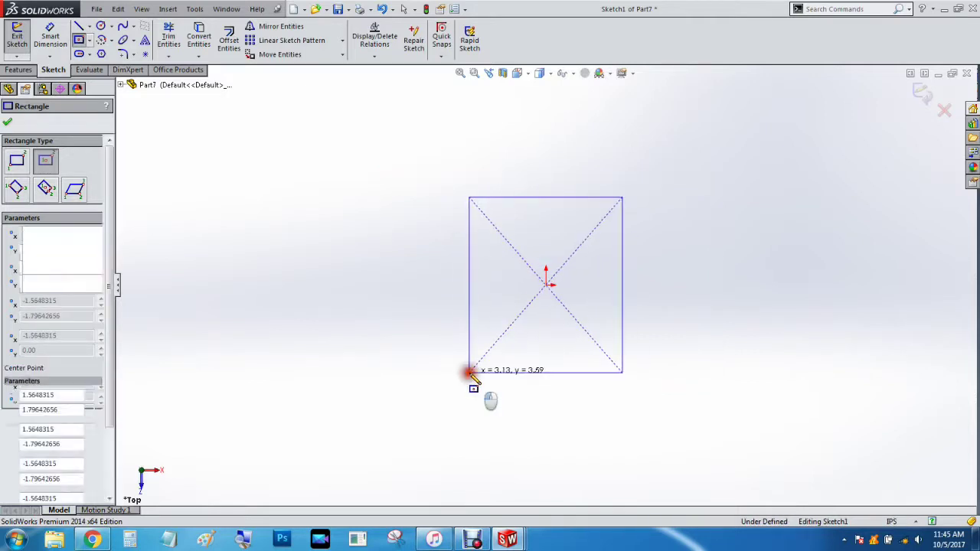
click(468, 372)
- Dimension the rectangle 12 in tall and 18 in wide, then exit the sketch
key(d)
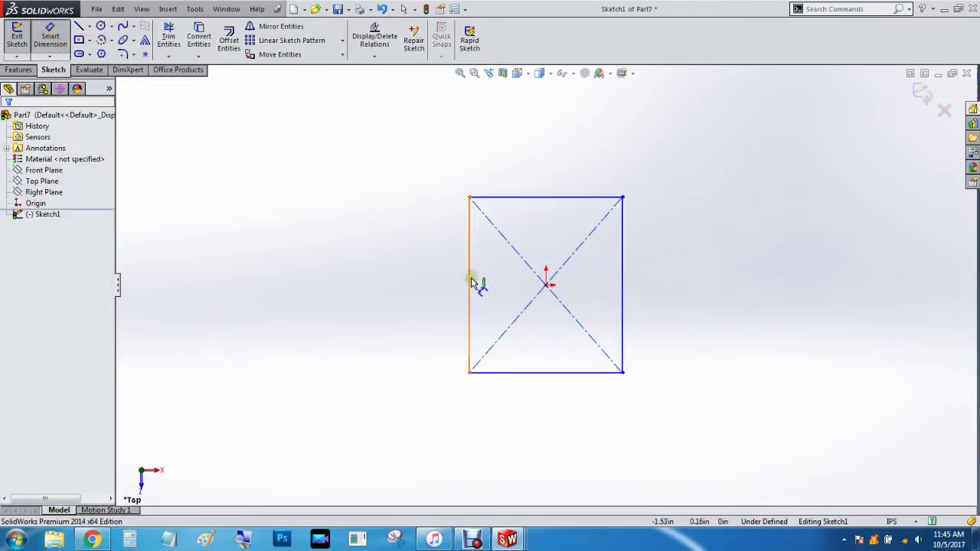
click(470, 281)
click(418, 278)
text(12)
key(Return)
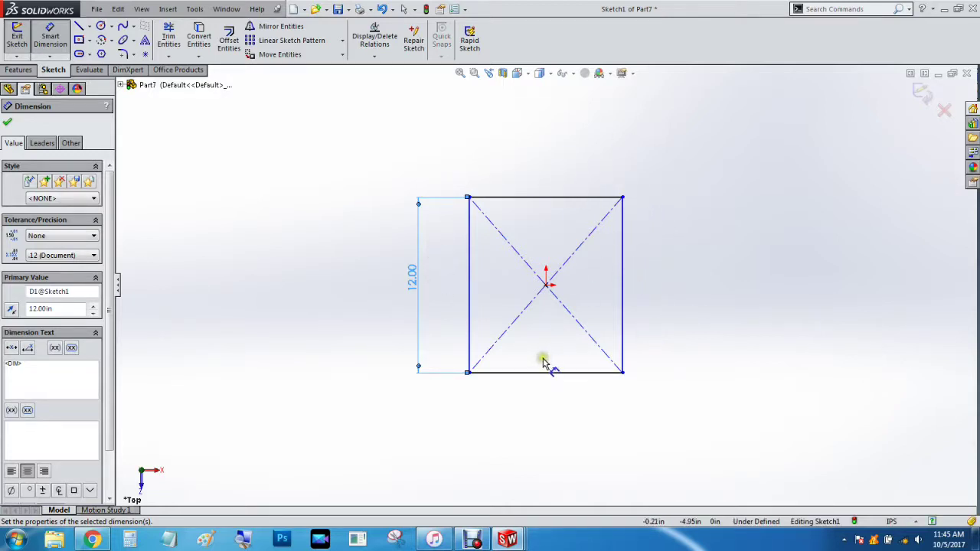
click(541, 198)
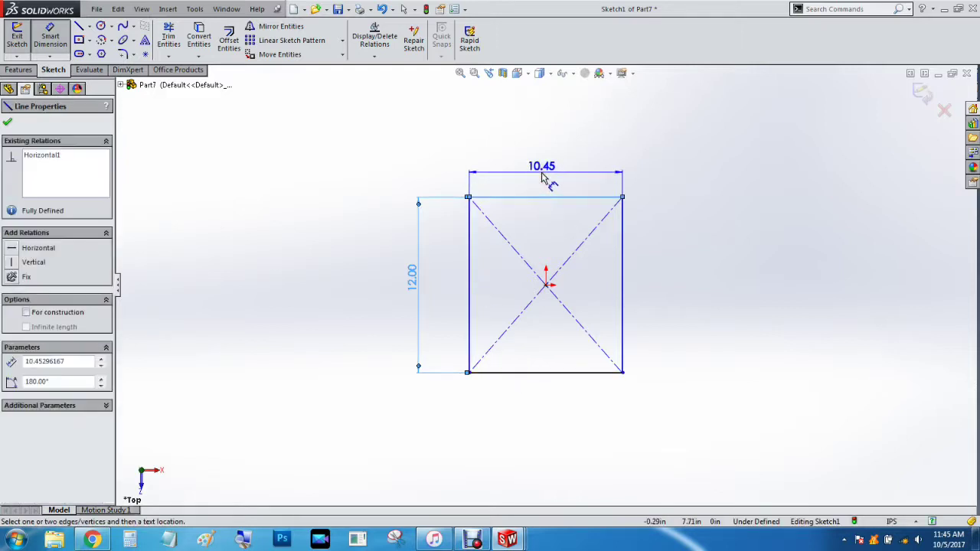
click(541, 178)
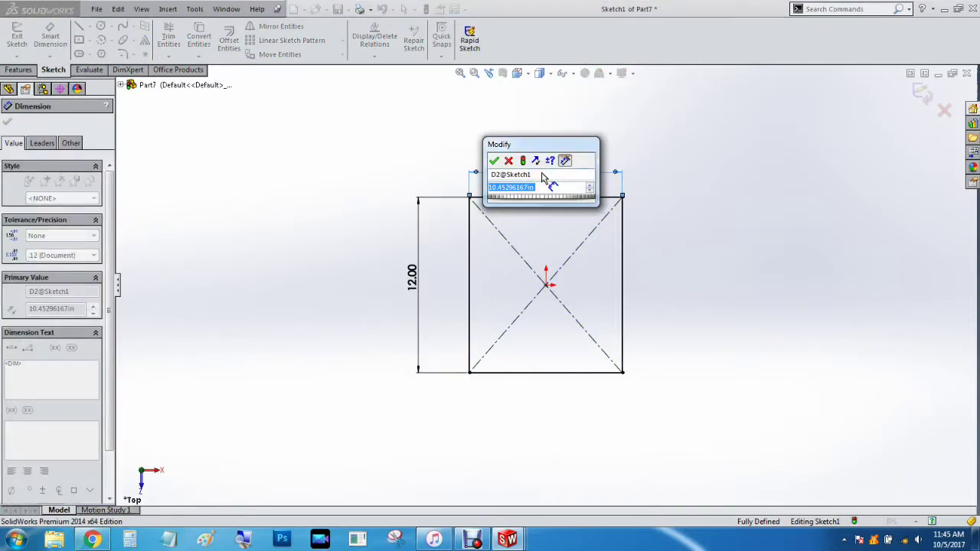
text(18)
key(Return)
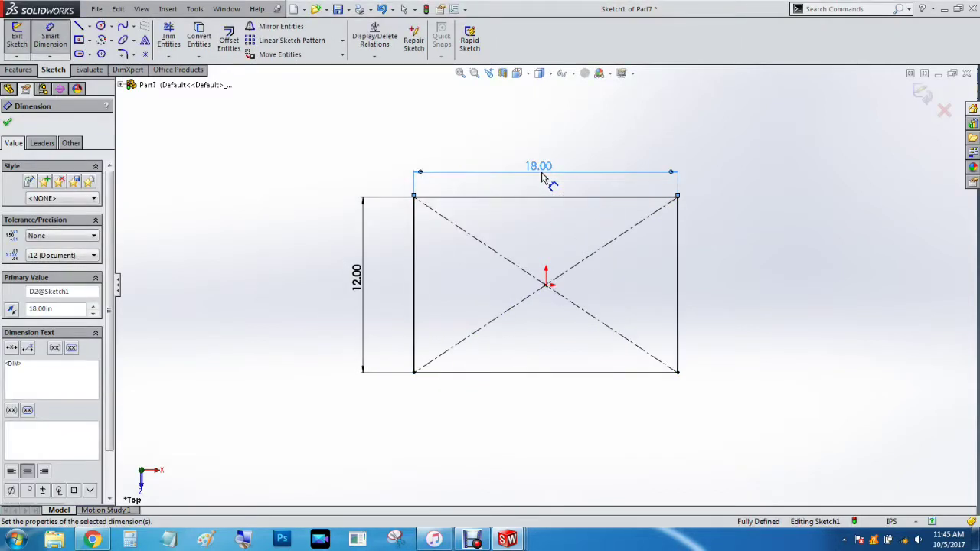
click(9, 122)
click(19, 69)
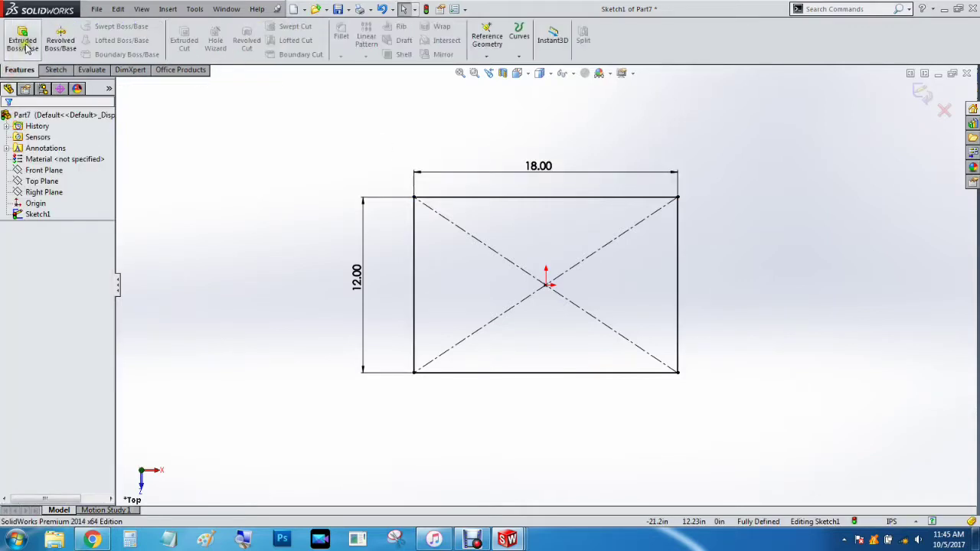
- Extrude the rectangle 0.25 in deep with a Mid Plane end condition
click(24, 44)
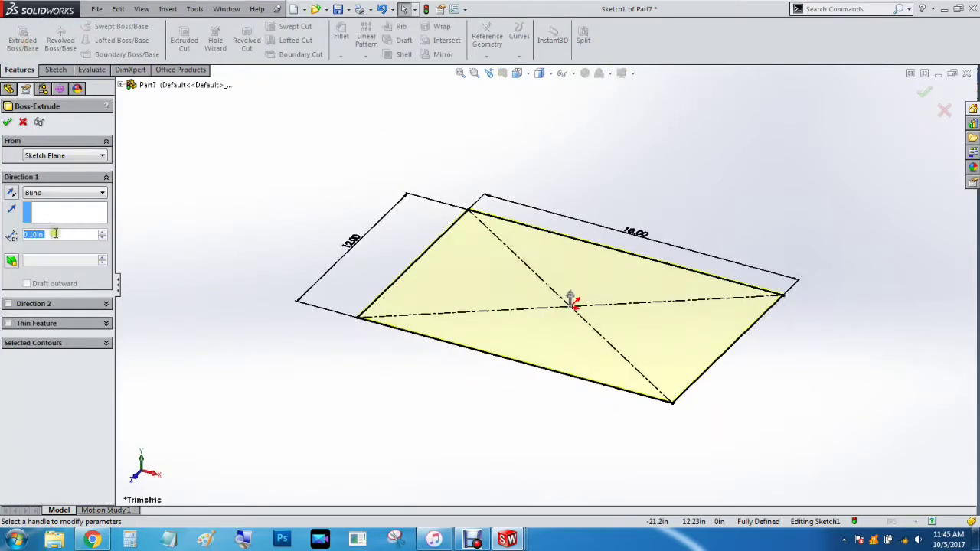
text(0.25)
key(Return)
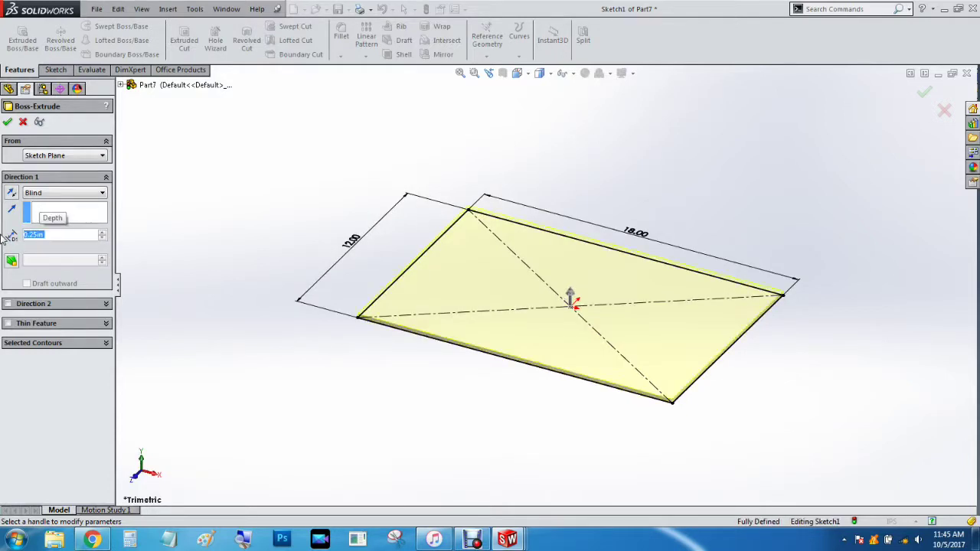
click(61, 192)
click(46, 249)
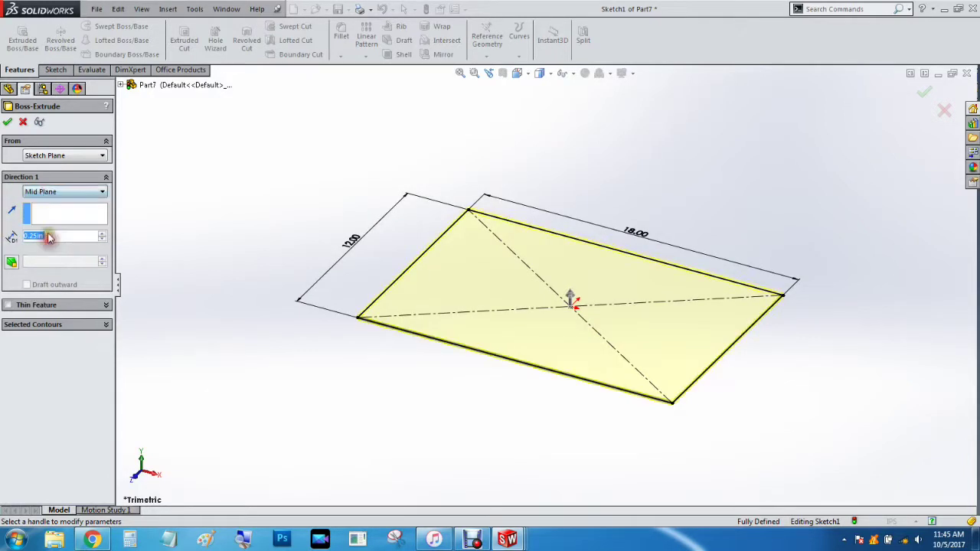
click(8, 123)
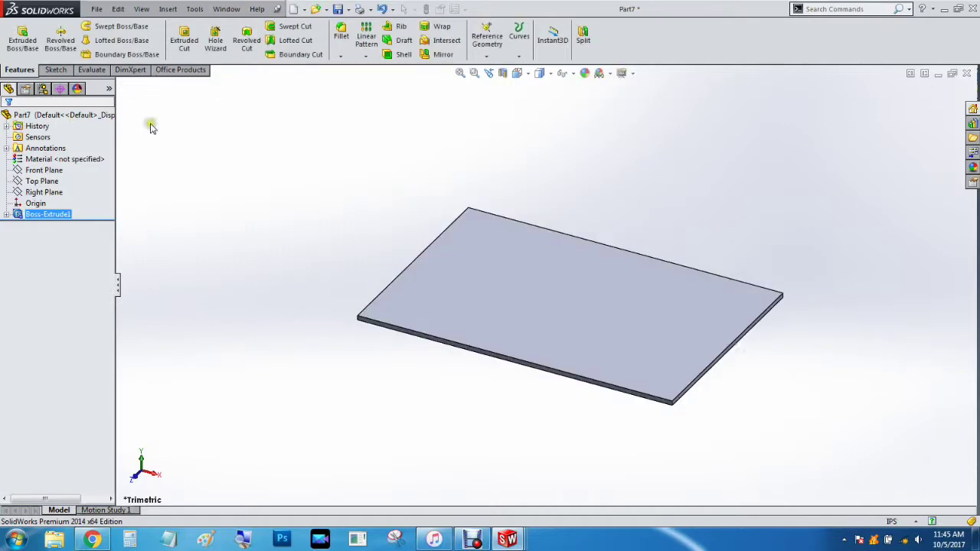
- Save the part as Shelf.SLDPRT, replacing the existing file
key(ctrl+s)
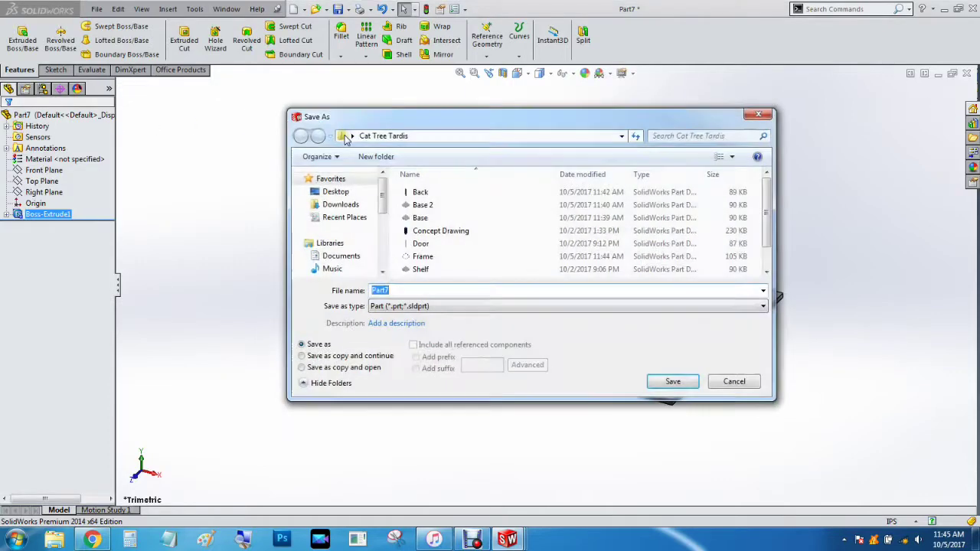
text(Sh)
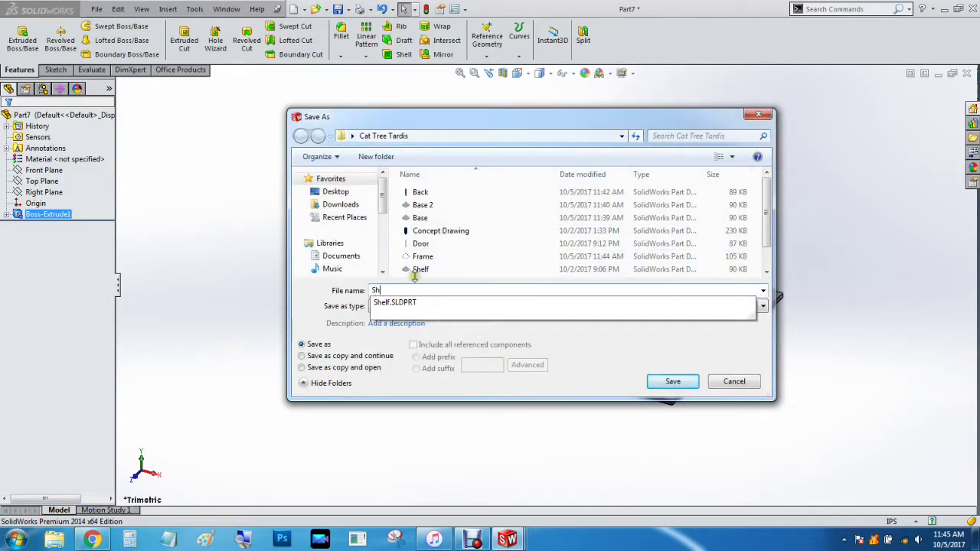
click(403, 302)
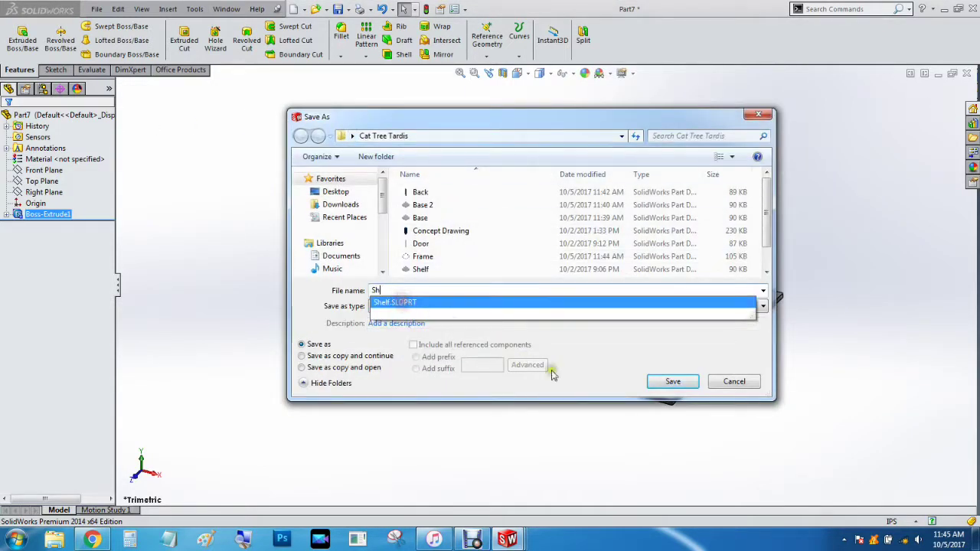
click(667, 383)
click(536, 278)
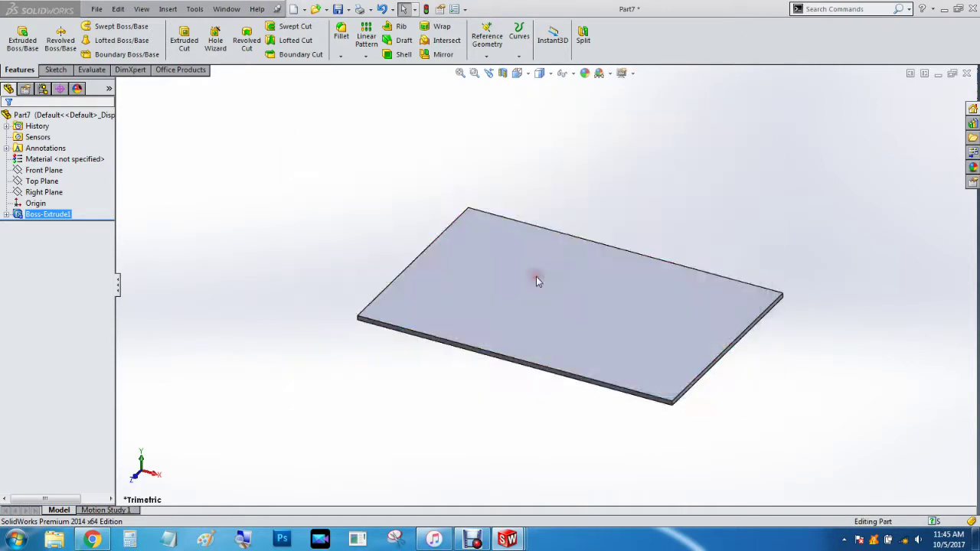